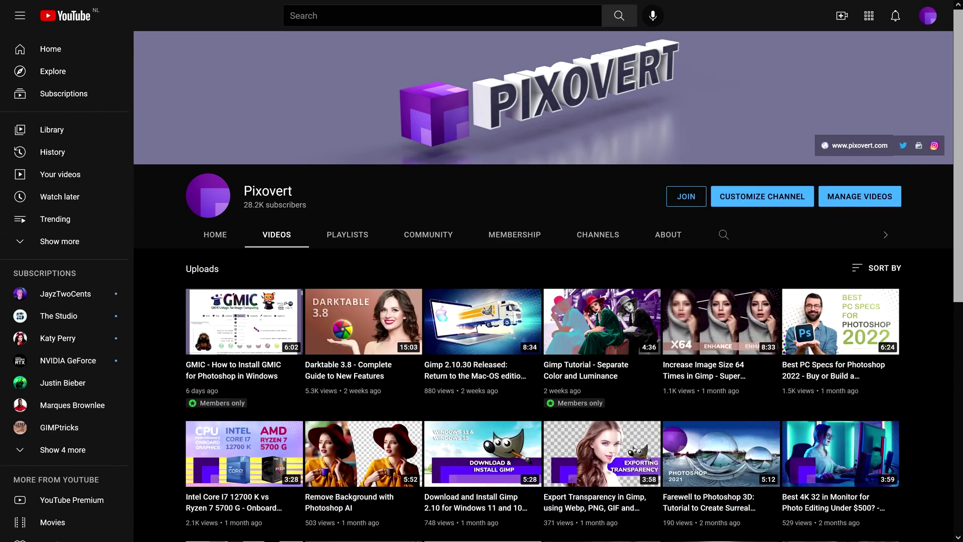
Step: Open the channel's Membership tab and scroll through the membership perks
left_click(546, 244)
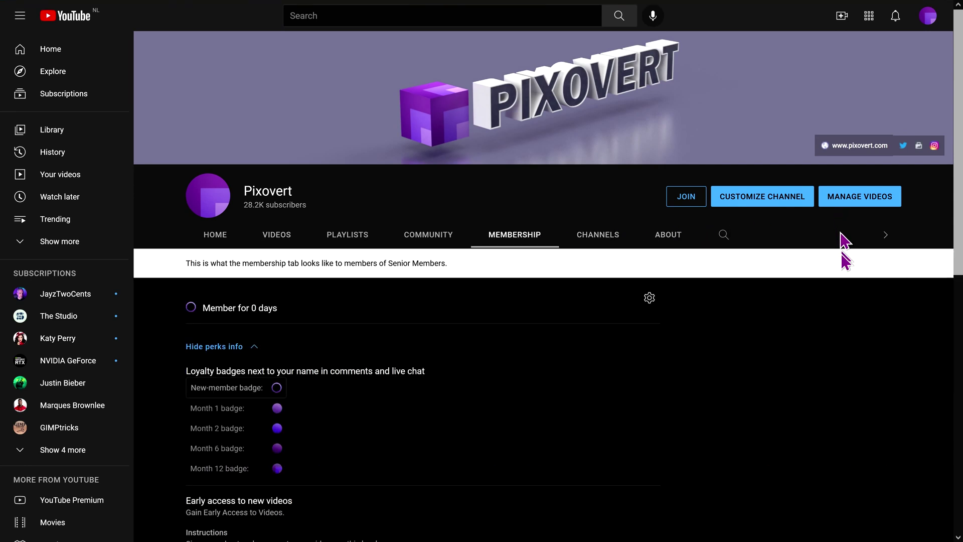
scroll(868, 330, "down", 2)
scroll(871, 330, "down", 1)
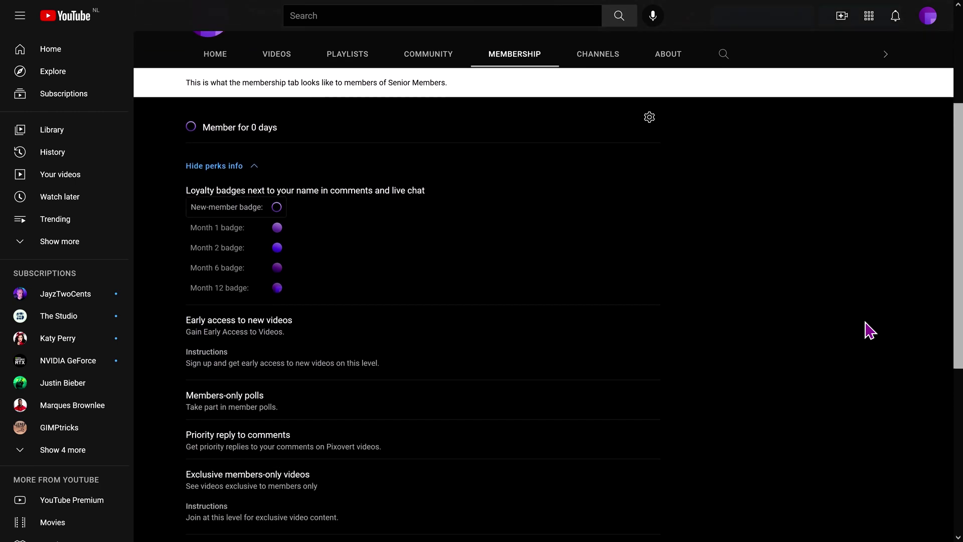
scroll(870, 330, "down", 5)
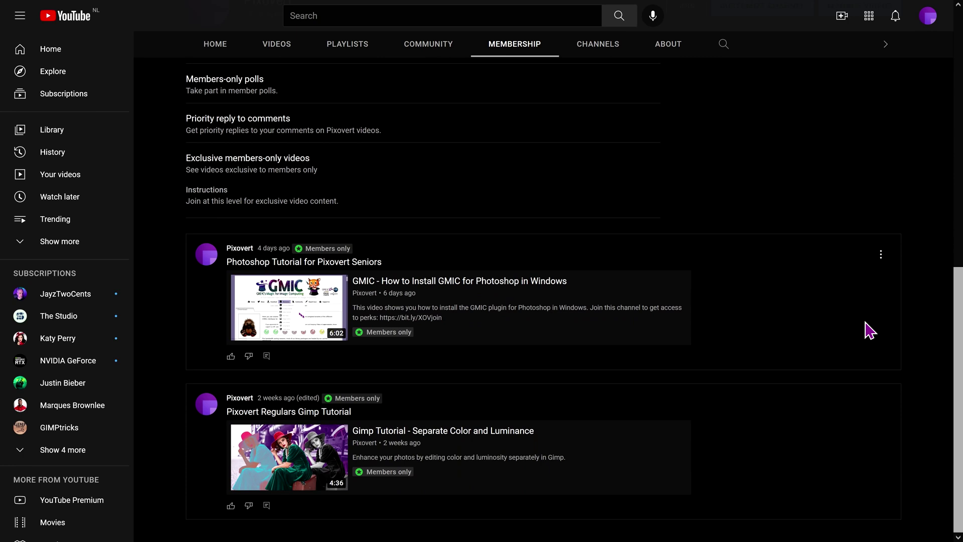
scroll(882, 332, "up", 8)
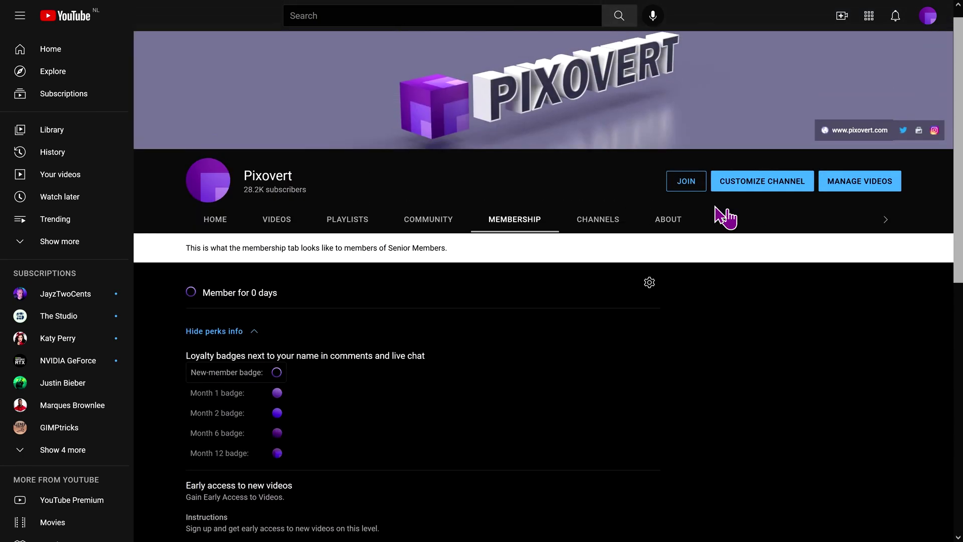
Step: Bring up the channel's Join options and view the Senior Members tier perks
left_click(698, 187)
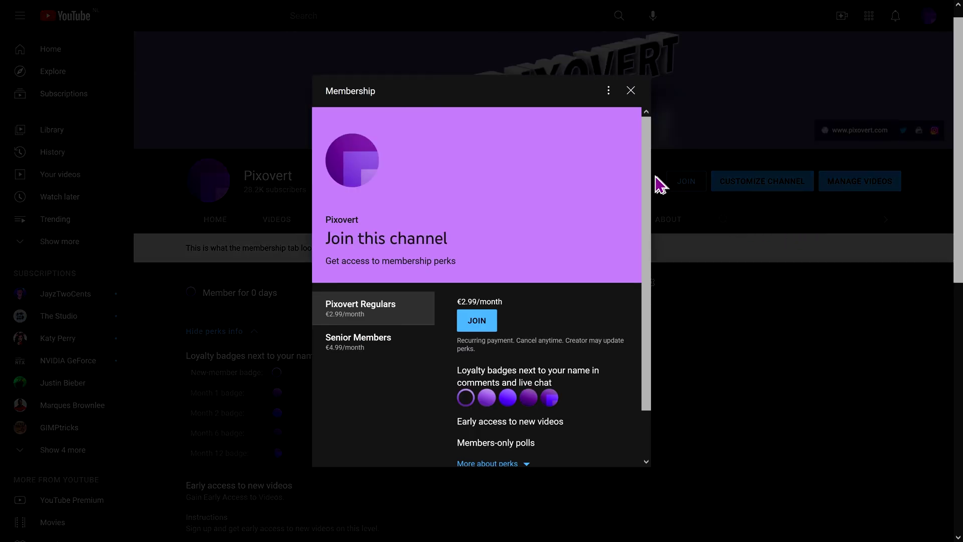
left_click_drag(648, 184, 654, 234)
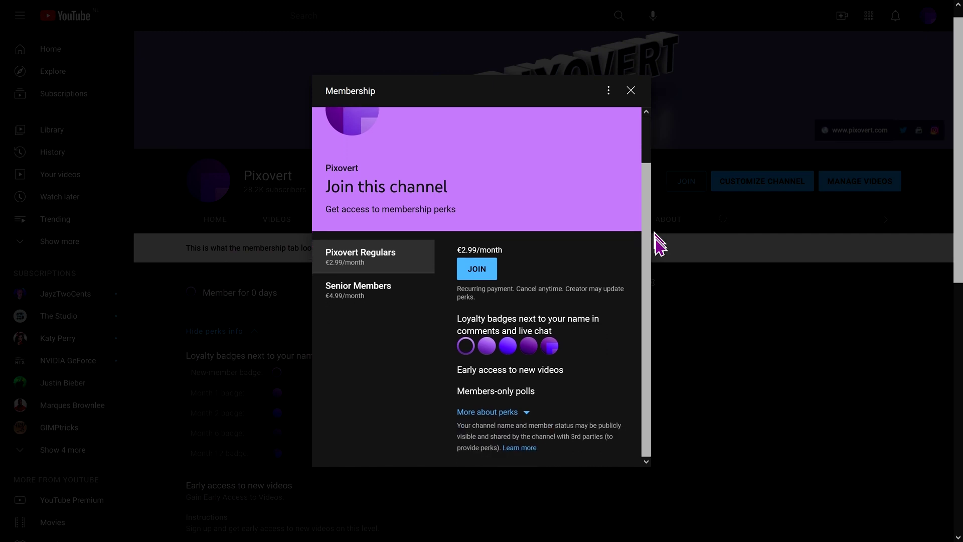
left_click(660, 268)
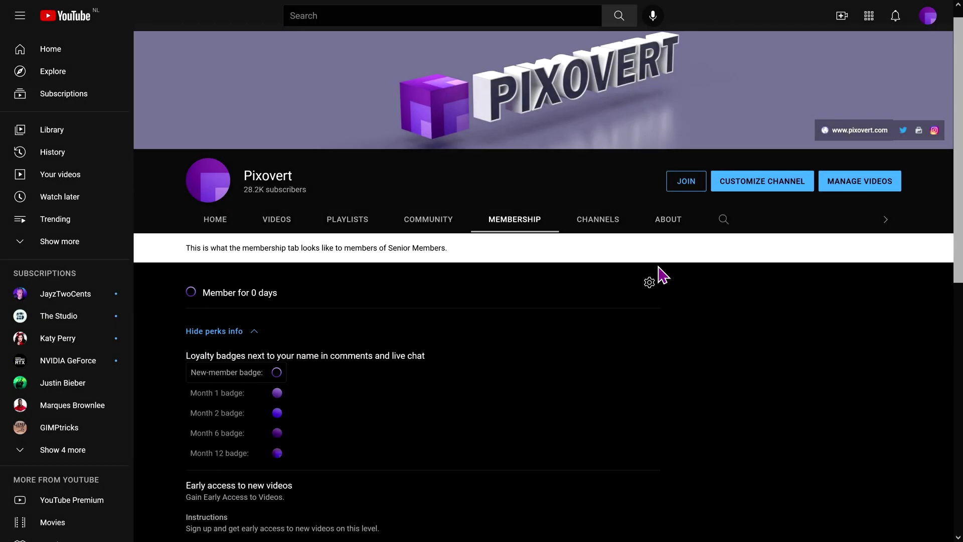
left_click(690, 190)
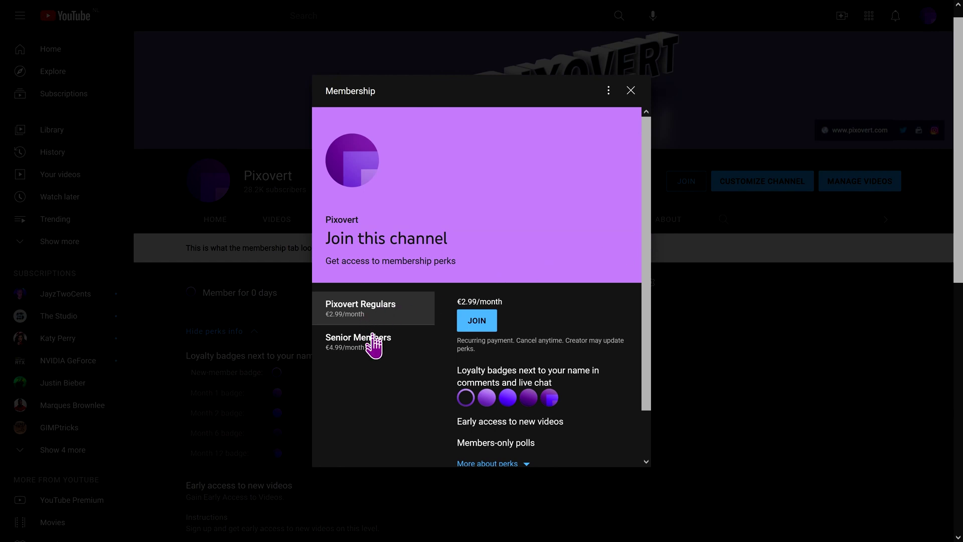
left_click(372, 344)
left_click_drag(647, 247, 646, 301)
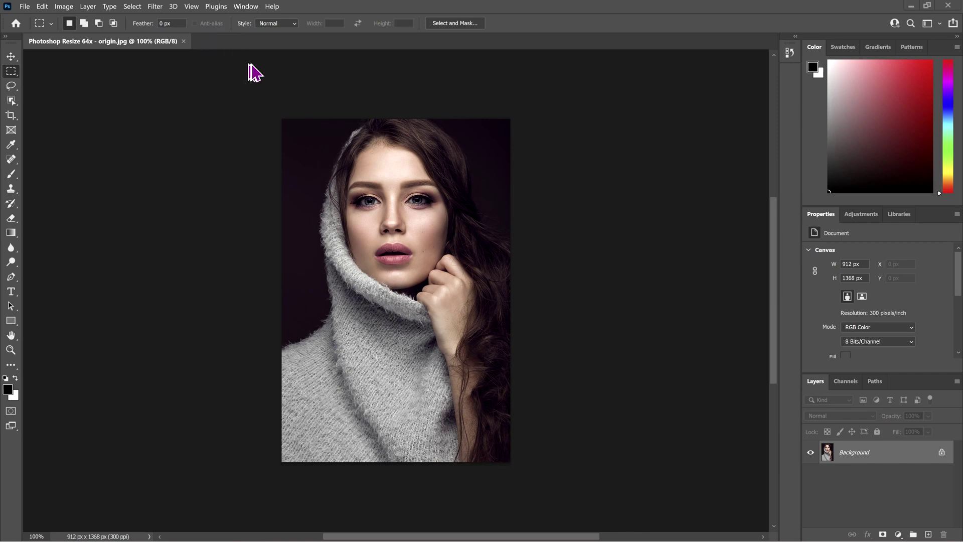
Step: Launch G'MIC-Qt on the portrait from Filter > GMIC
left_click(156, 6)
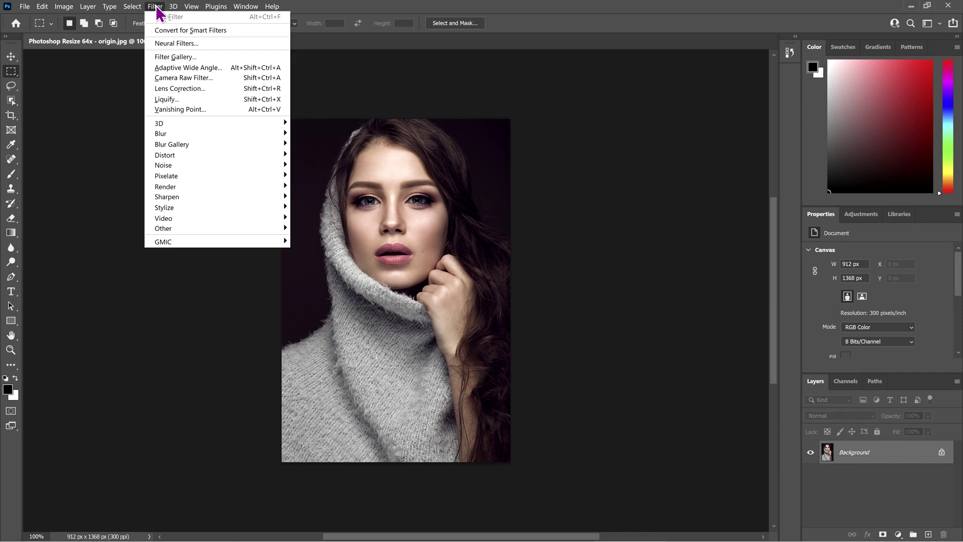
mouse_move(169, 242)
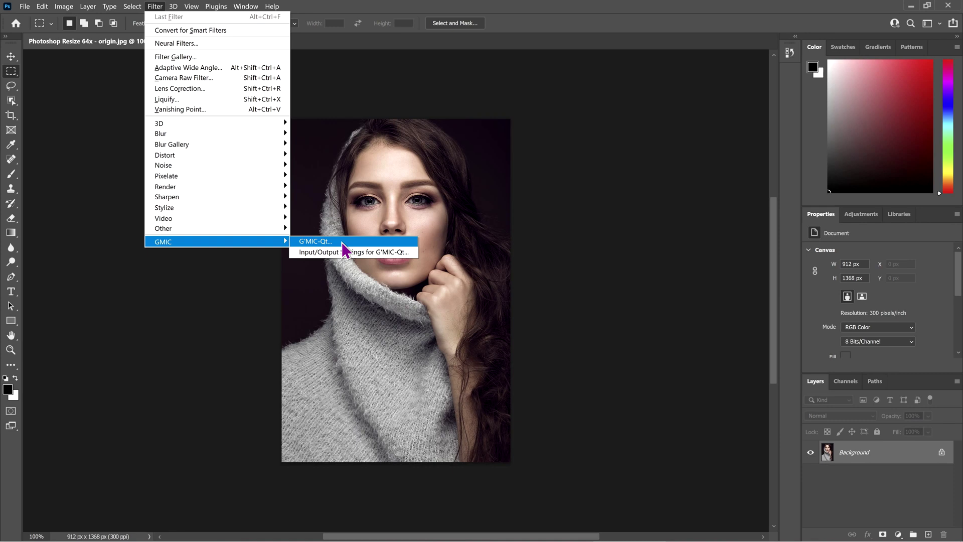
left_click(317, 242)
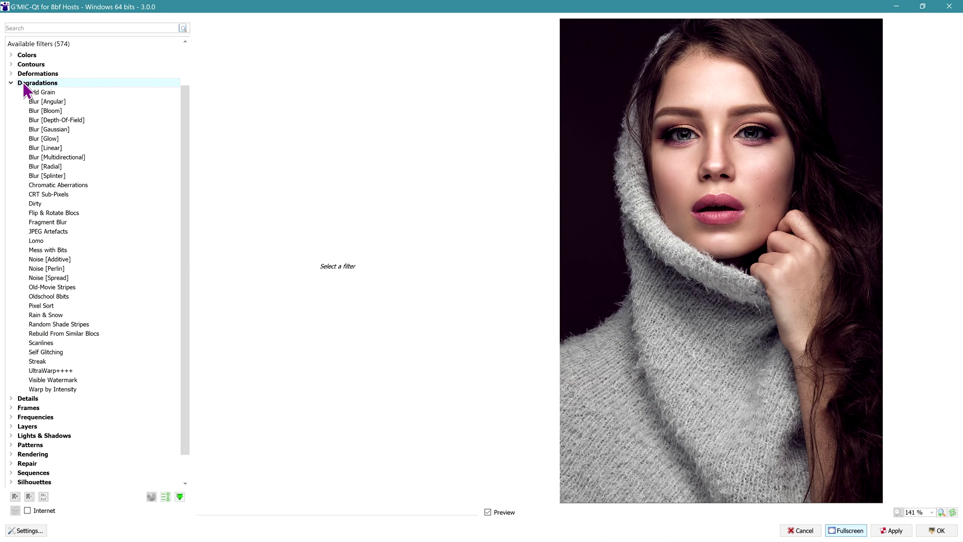
Step: Choose the Add Grain filter and set Opacity 0.2 and Scale 50
left_click(42, 93)
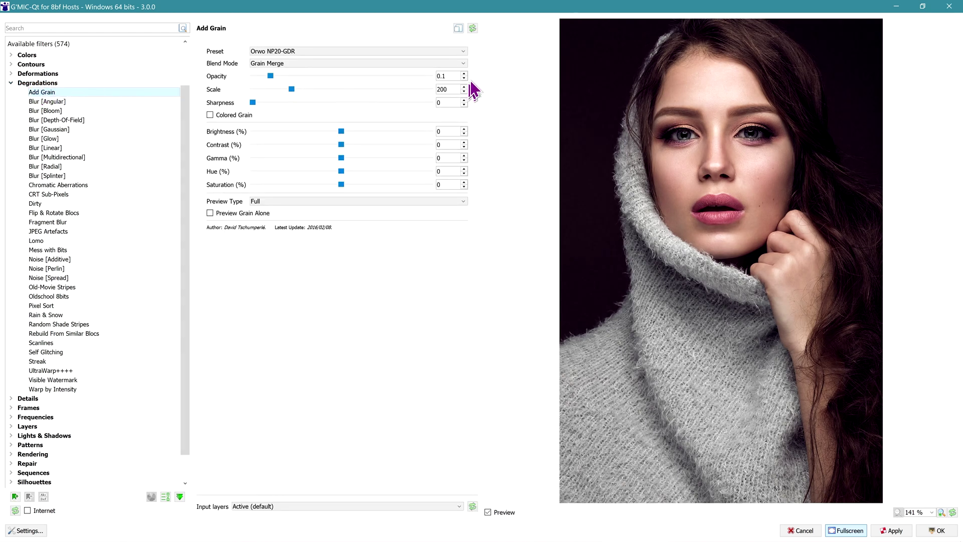
double_click(442, 76)
type("0.2")
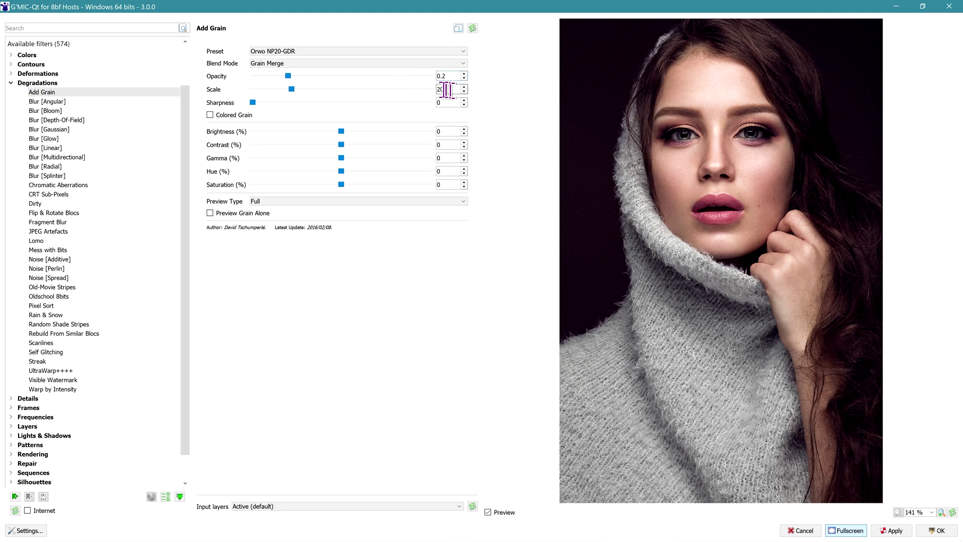
key("Tab")
type("50")
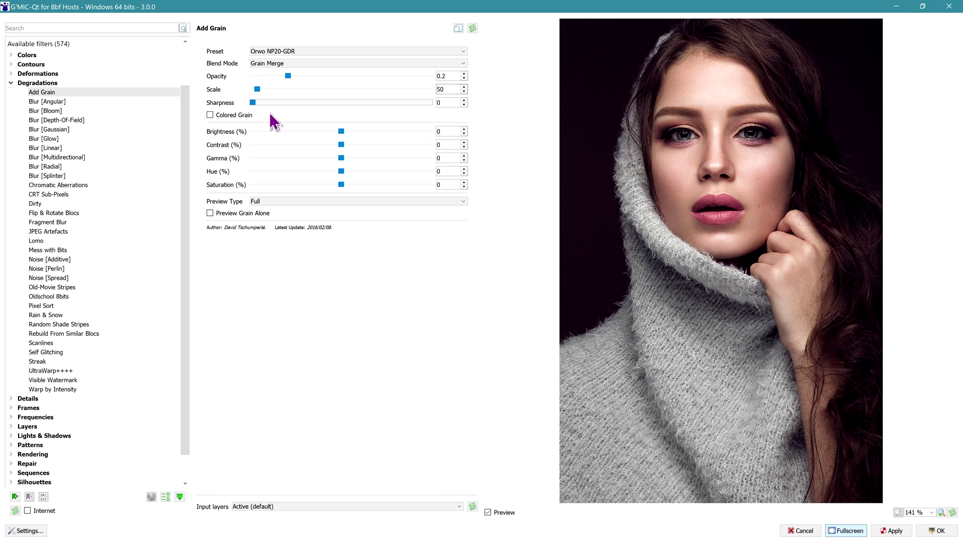
Step: Apply the grain, then set Image Size width to 200 Percent with Preserve Details 2.0 (1824 × 2736 px)
left_click(938, 530)
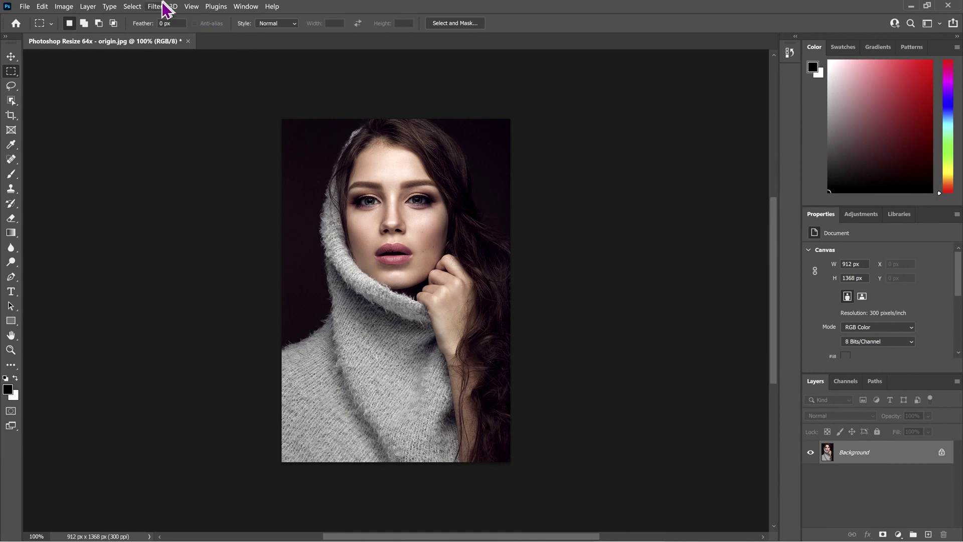
left_click(62, 7)
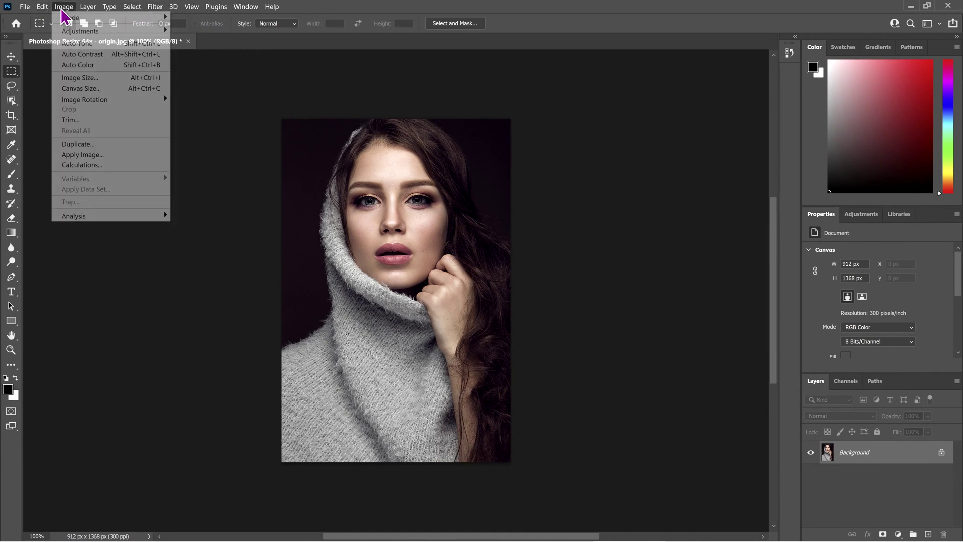
left_click(85, 78)
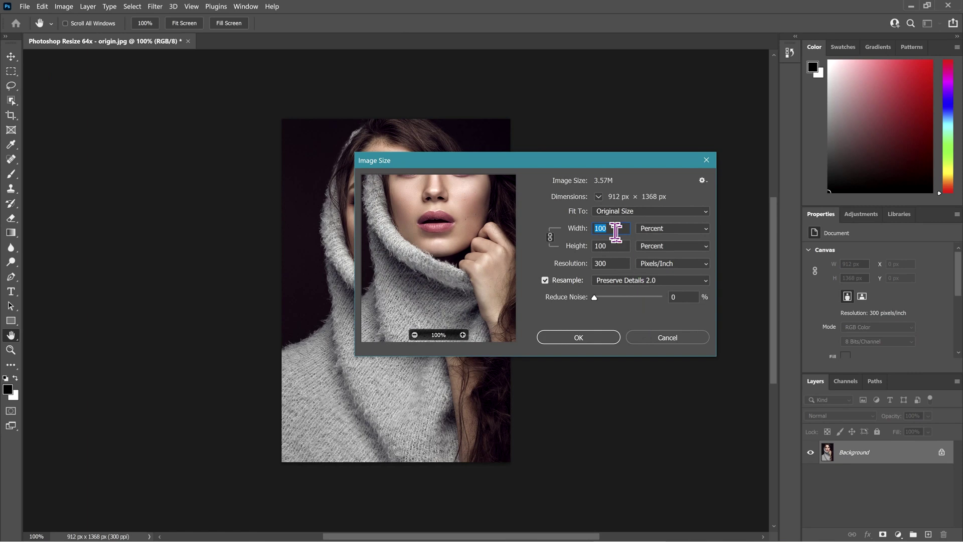
type("200")
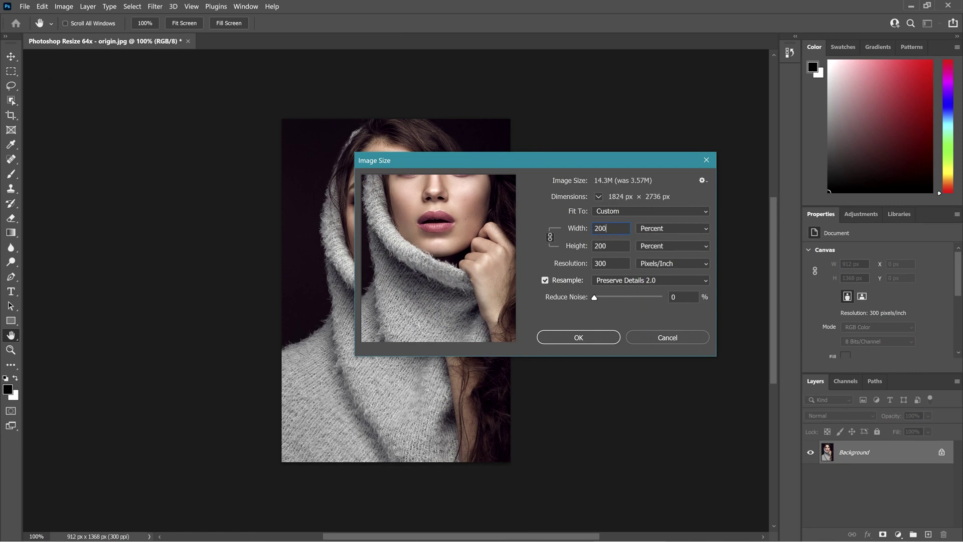
left_click(673, 233)
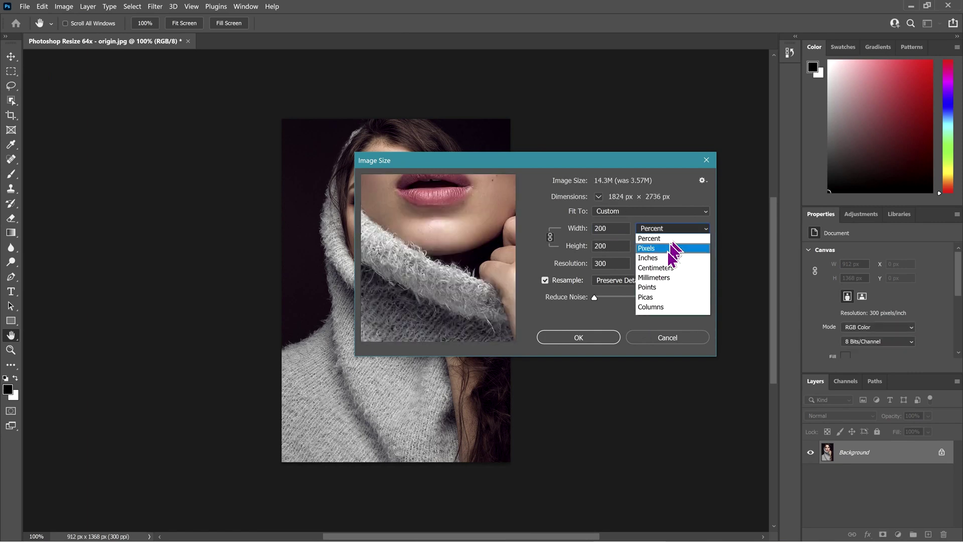
left_click(680, 238)
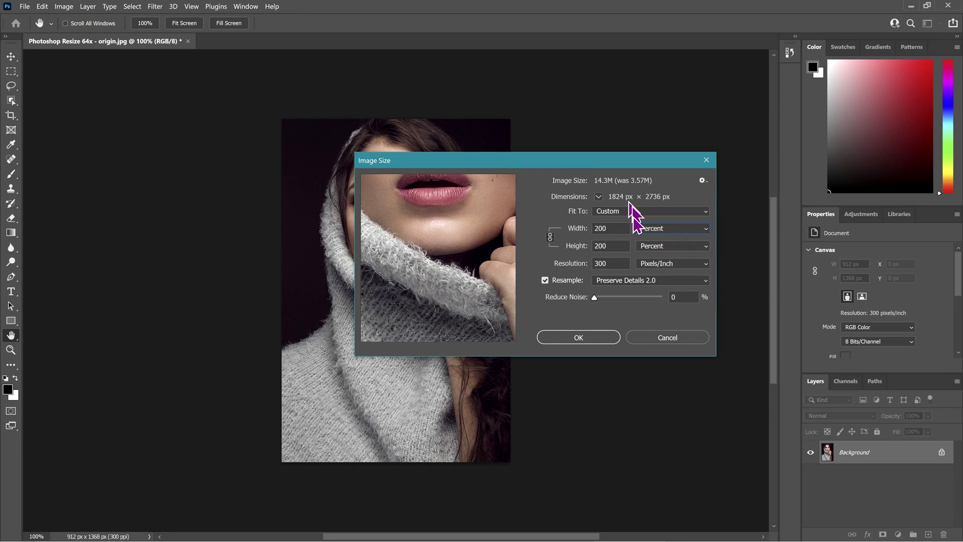
left_click(607, 283)
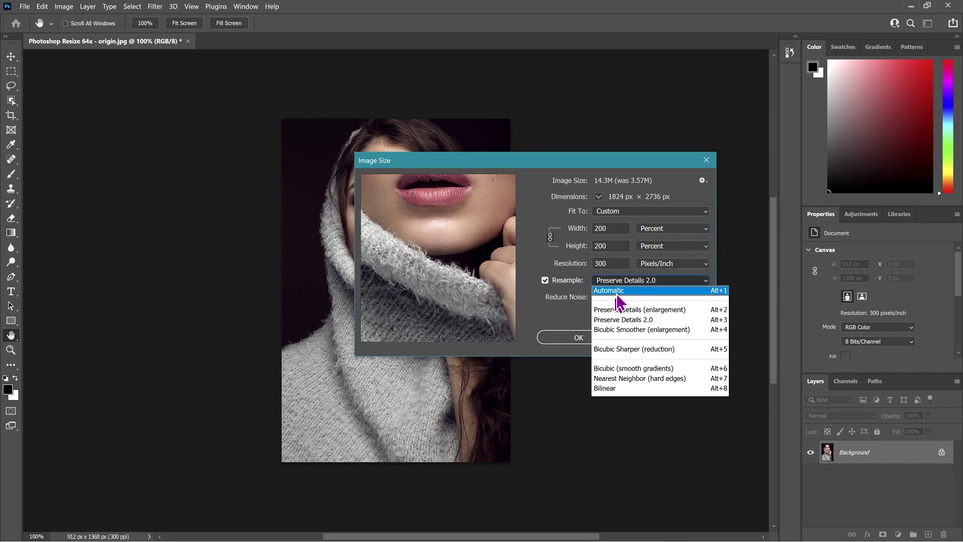
left_click(613, 283)
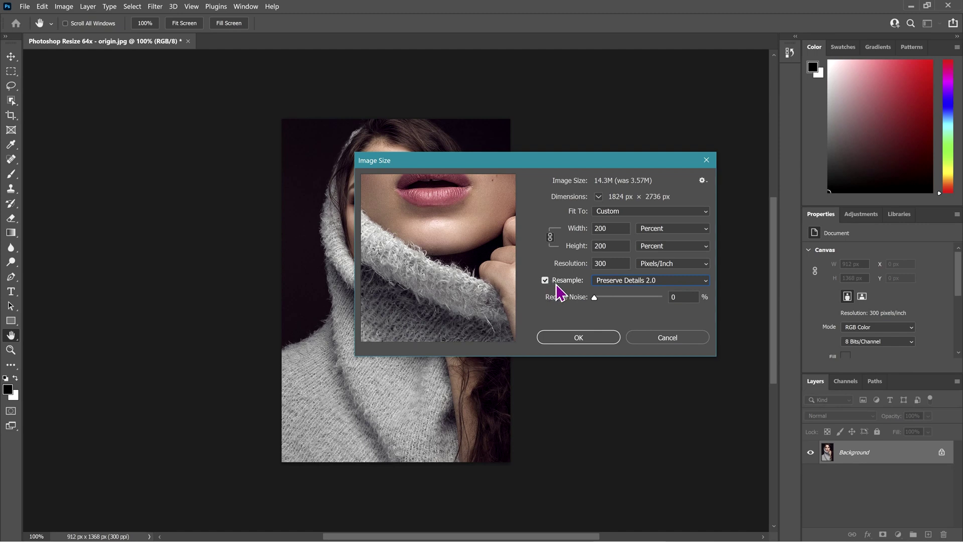
left_click_drag(480, 234, 502, 354)
left_click_drag(452, 240, 500, 251)
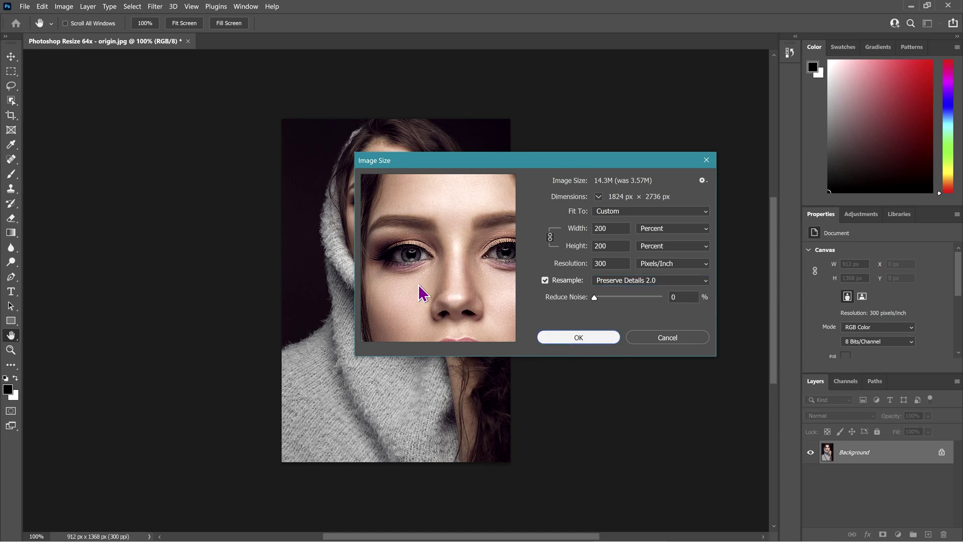
Step: Confirm the 200% resize to 1824 × 2736 px and pan to the face
key("Return")
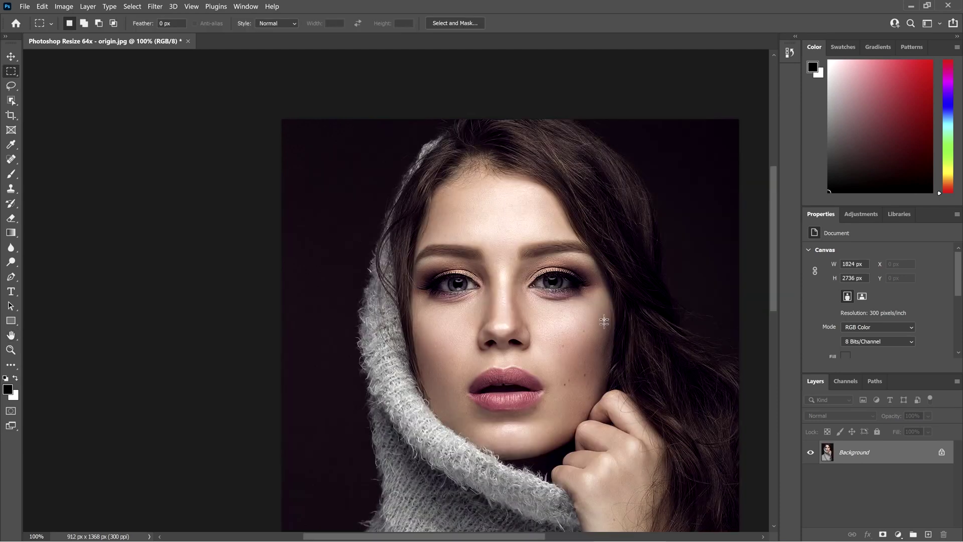
left_click_drag(624, 329, 459, 229)
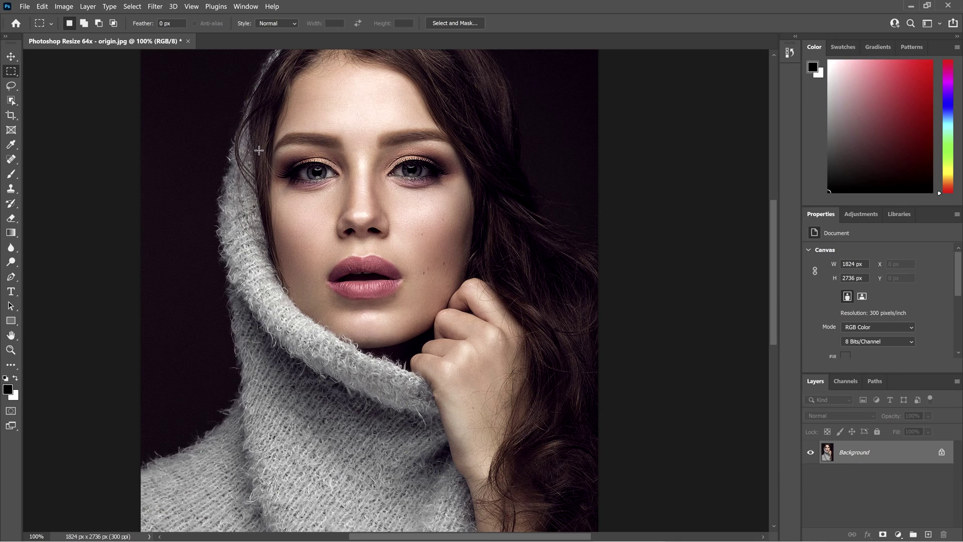
Step: Launch G'MIC-Qt on the enlarged portrait and pan the preview to the face
left_click(155, 7)
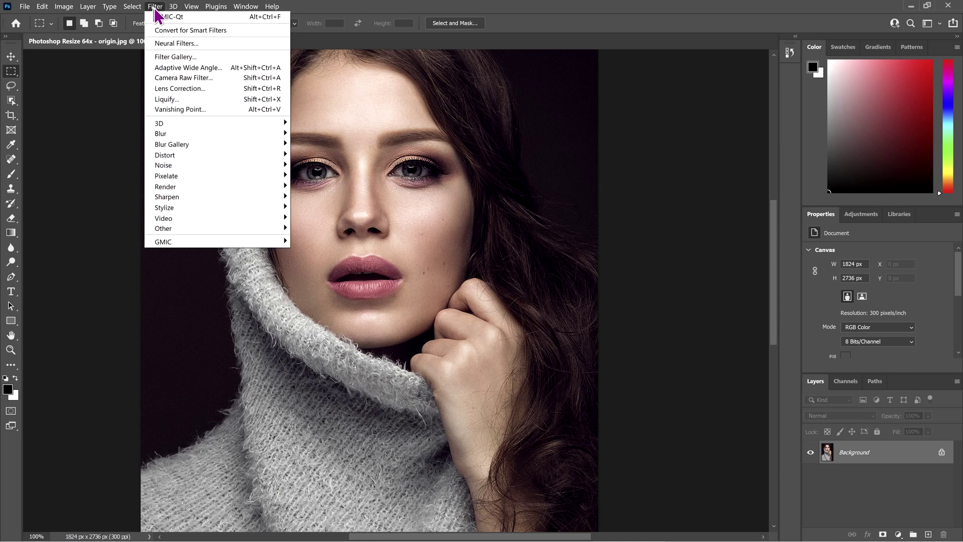
mouse_move(188, 242)
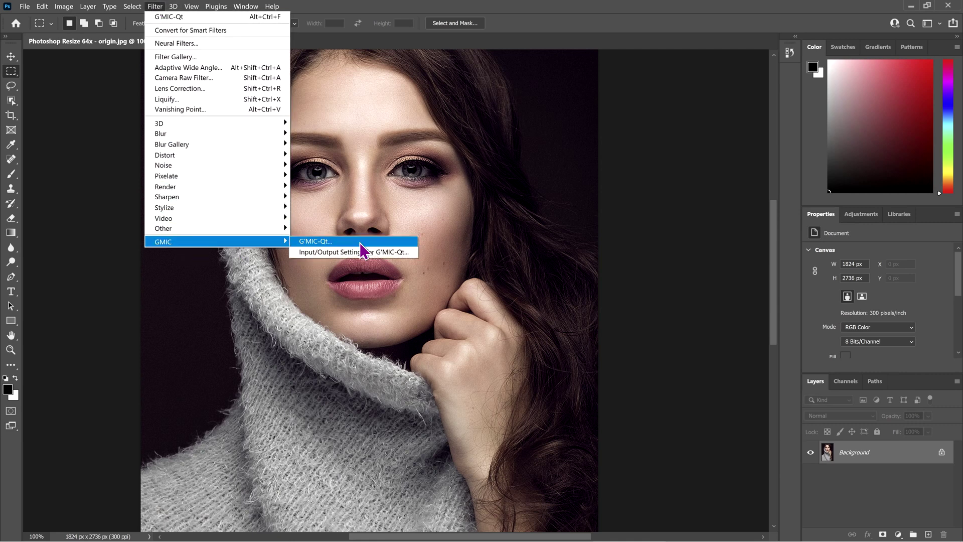
left_click(365, 242)
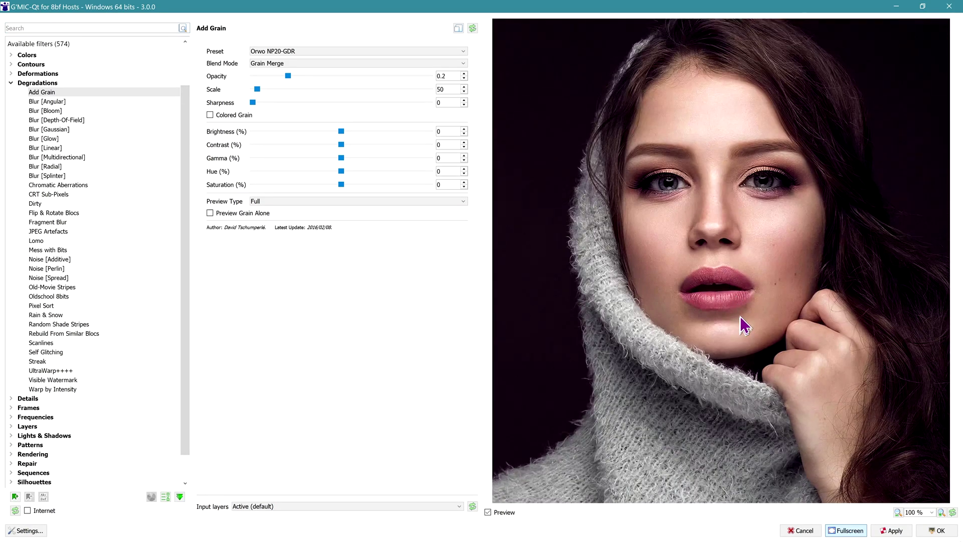
left_click_drag(740, 316, 738, 297)
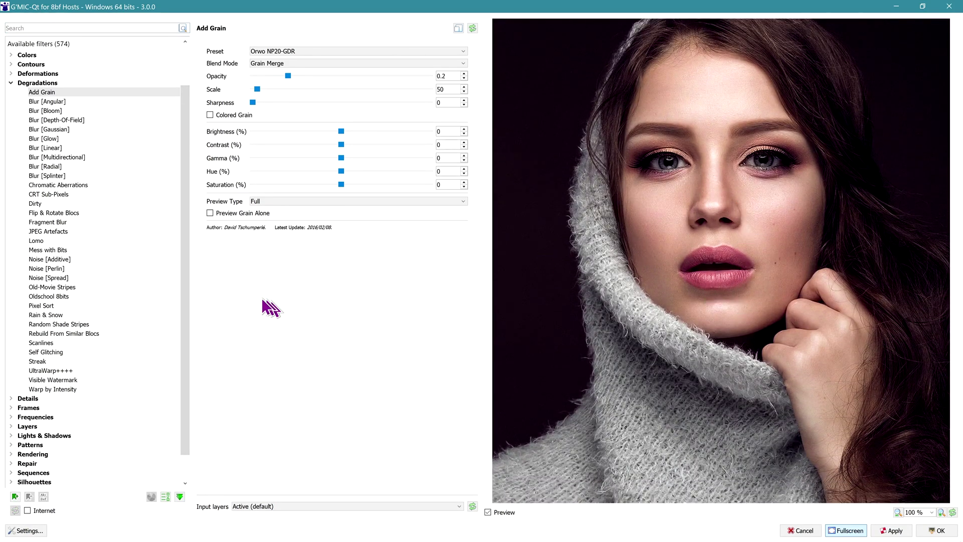
Step: Expand the Details category and load Sharpen [Multiscale], then Details Equalizer
scroll(100, 329, "down", 1)
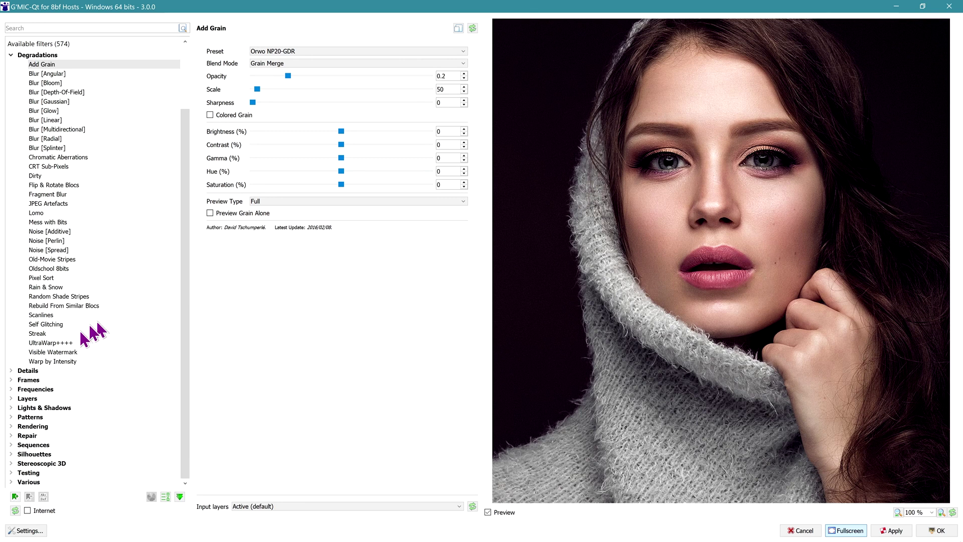
left_click(12, 371)
scroll(125, 370, "down", 12)
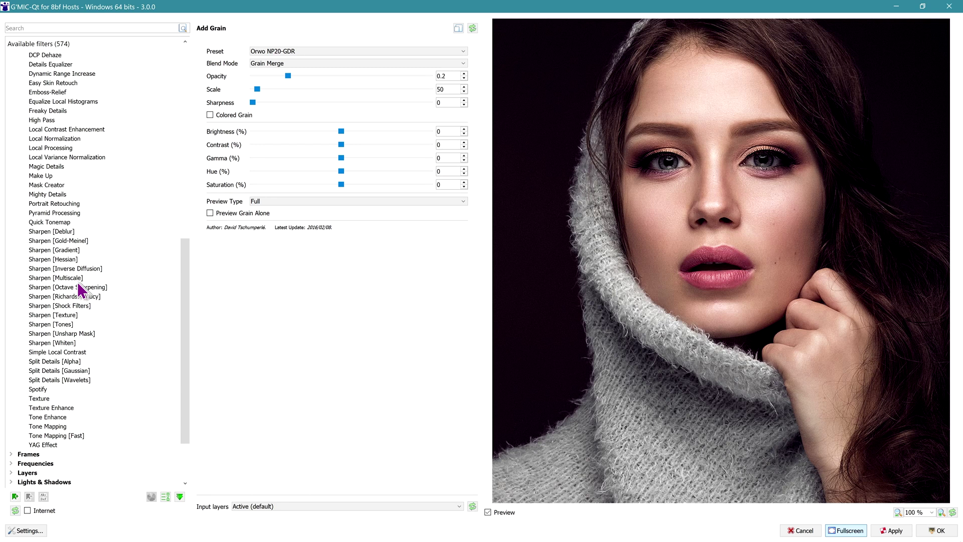
left_click(78, 279)
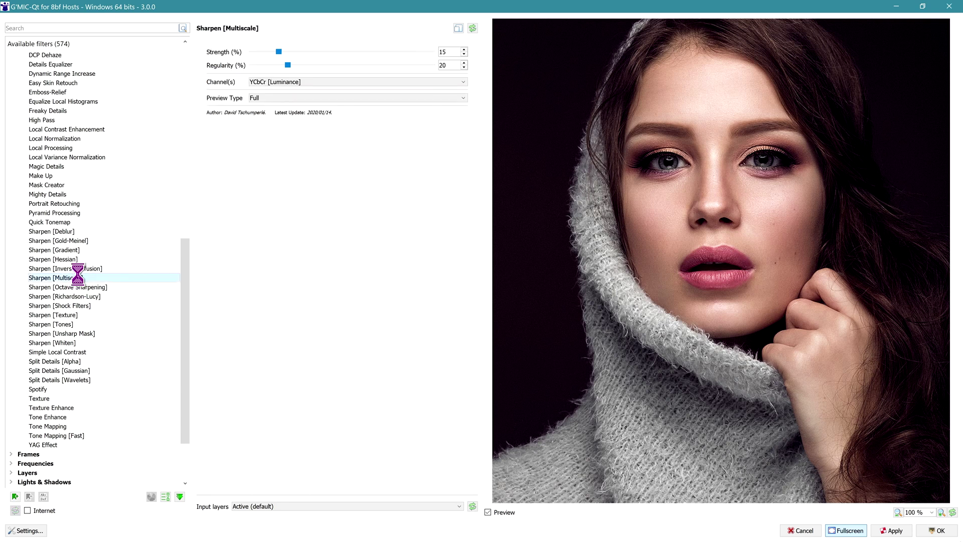
scroll(80, 224, "up", 4)
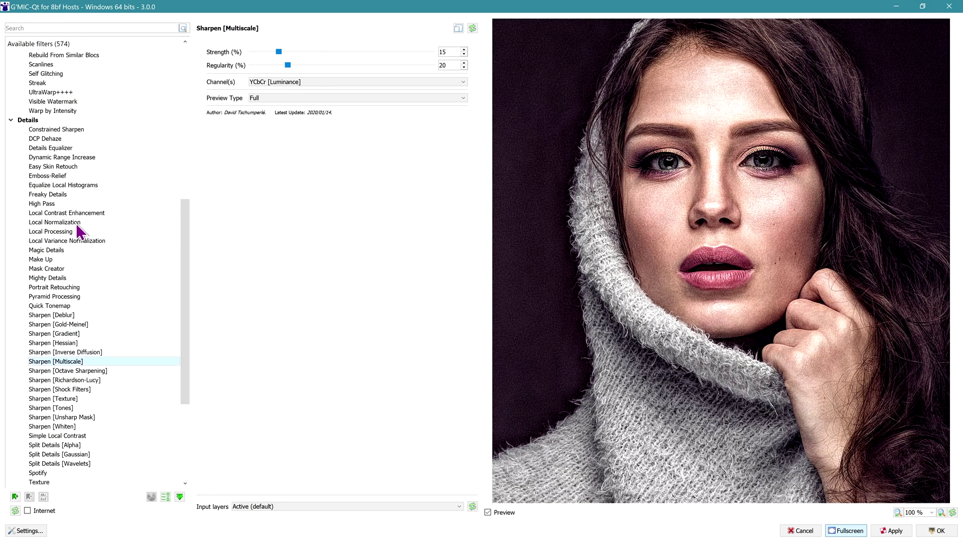
left_click(67, 176)
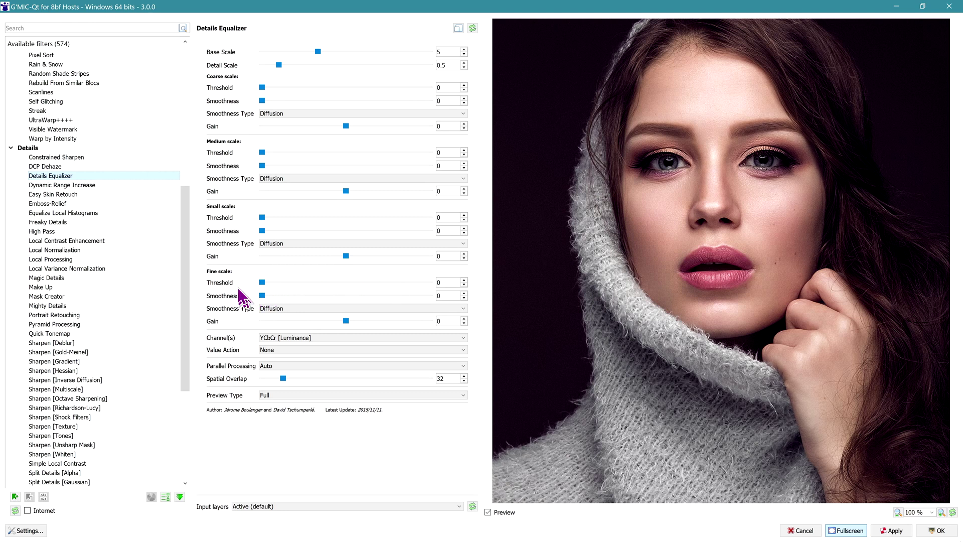
Step: Set the Details Equalizer fine-scale Gain to 0.08 and apply it
left_click(462, 318)
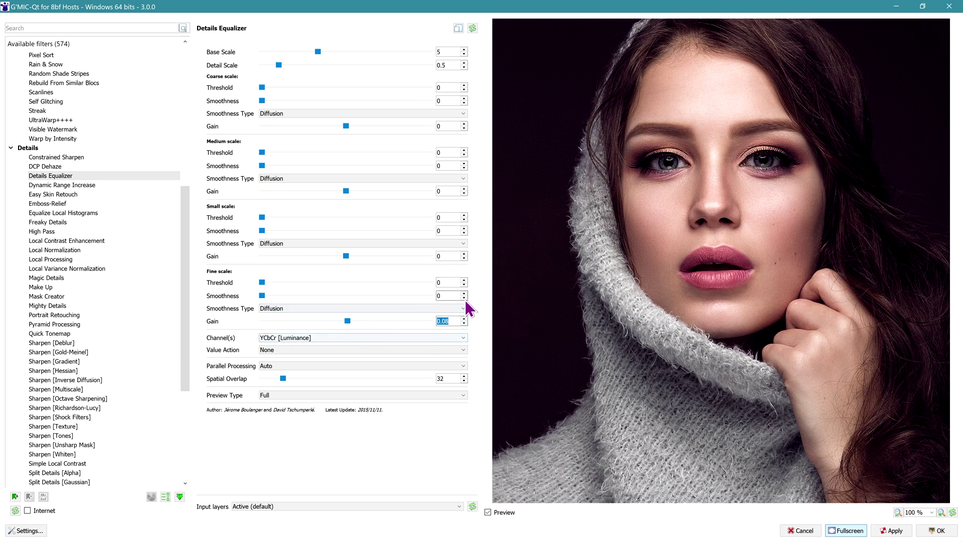
left_click(892, 531)
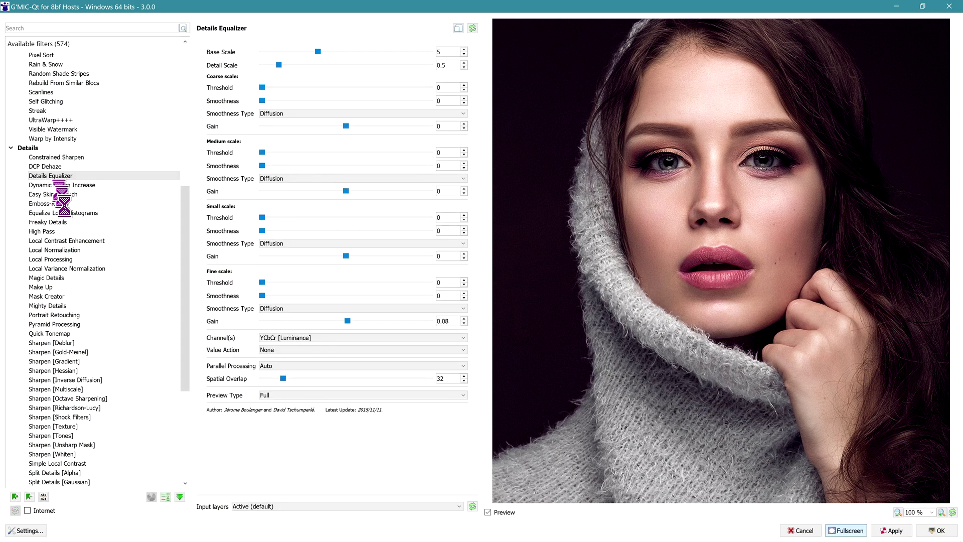
Step: Apply Sharpen [Octave Sharpening] with 9 scales and a 2.9 maximal radius
left_click(95, 399)
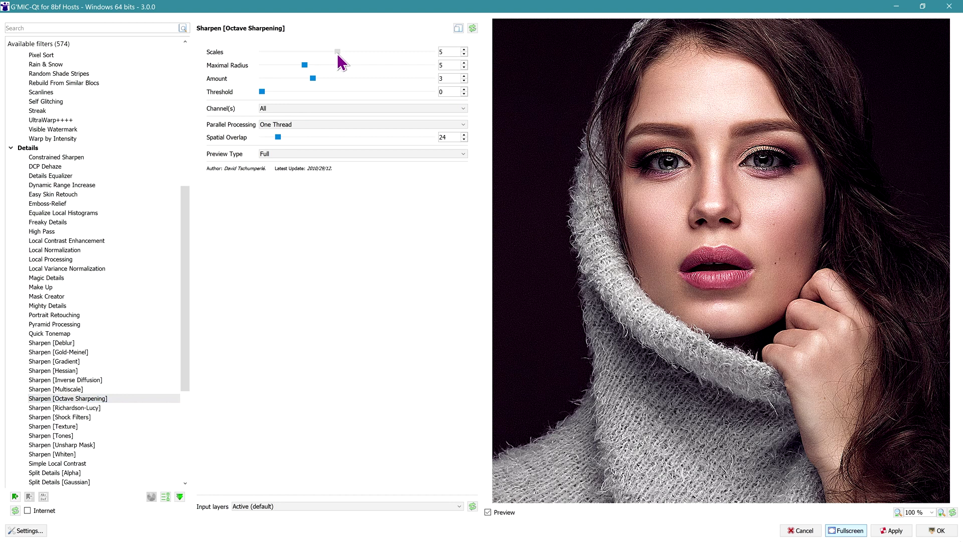
left_click_drag(339, 55, 411, 55)
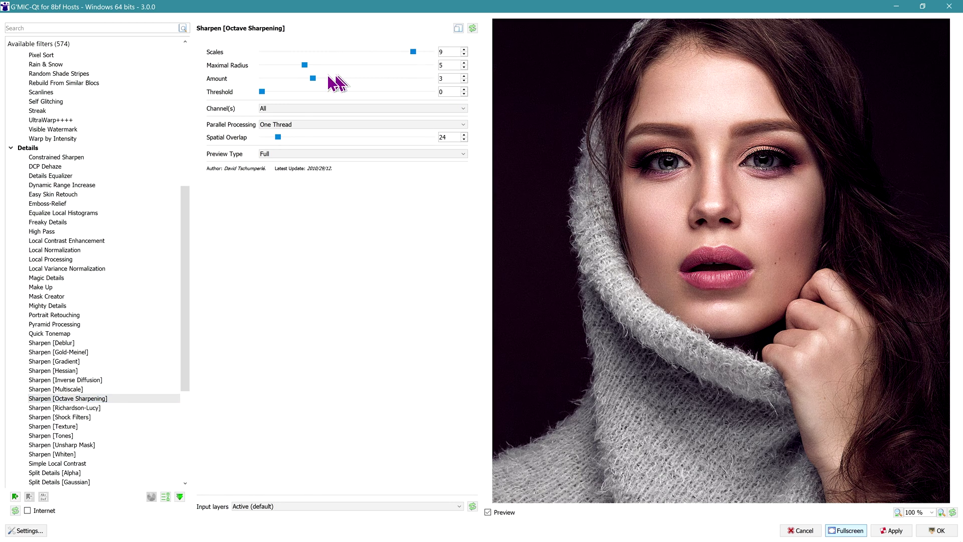
left_click_drag(305, 67, 291, 74)
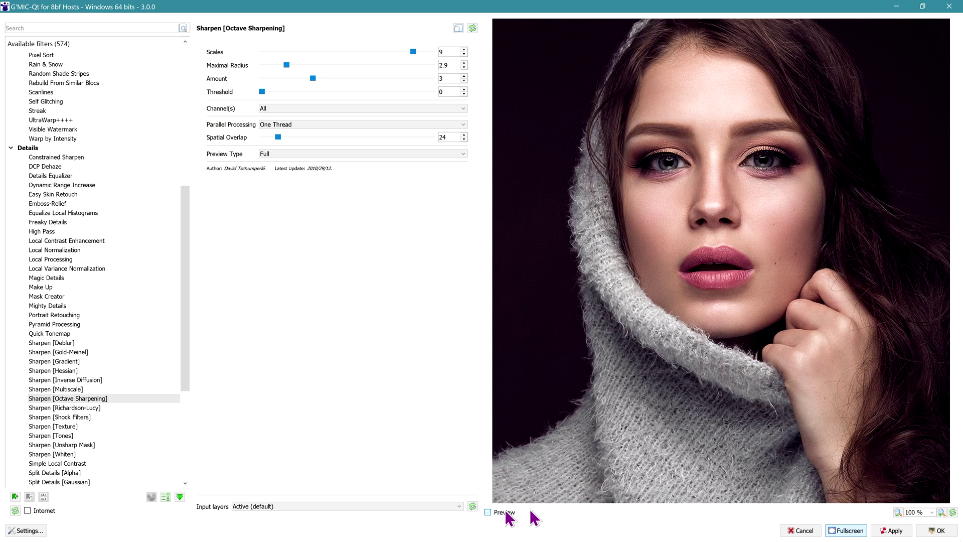
left_click(892, 531)
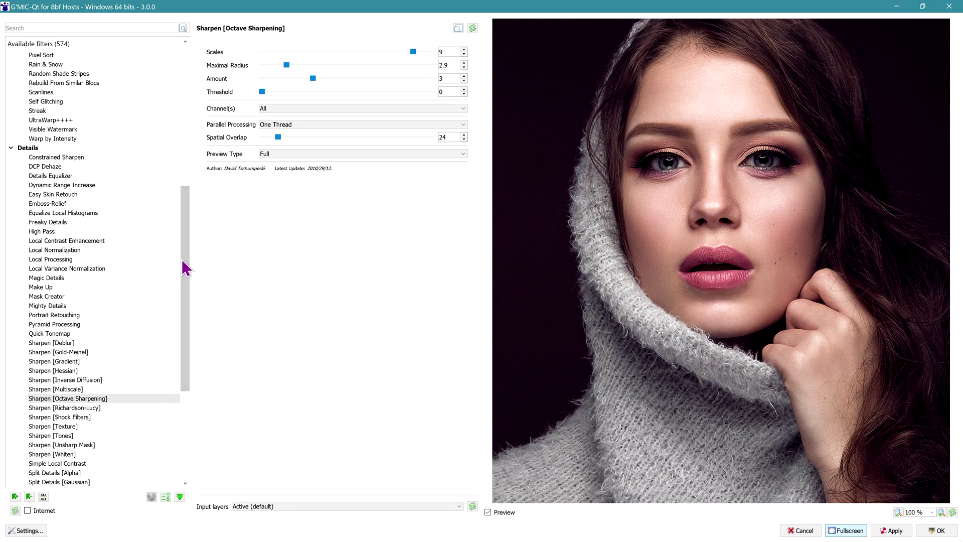
Step: Add grain at Opacity 0.25 and Scale 100 and return to Photoshop
scroll(119, 174, "up", 5)
scroll(118, 173, "up", 6)
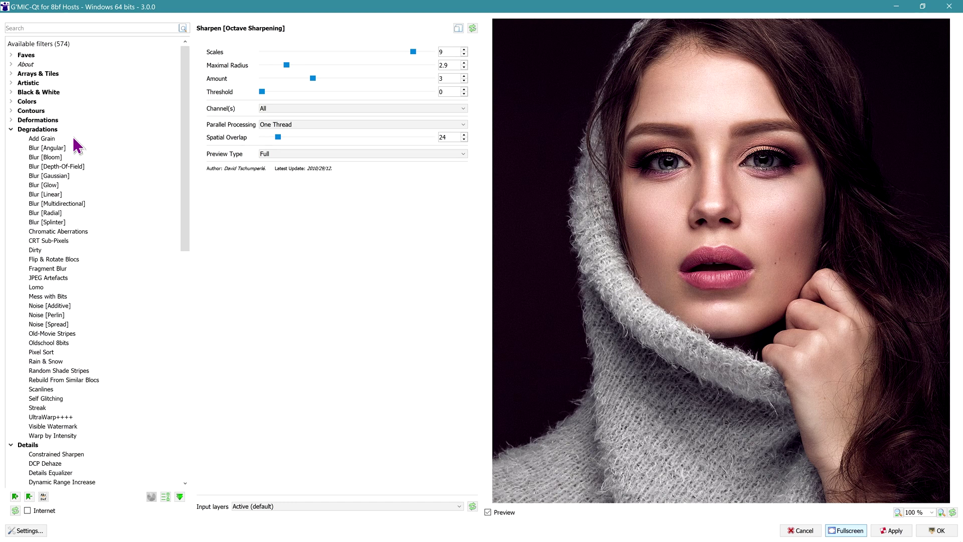
left_click(46, 139)
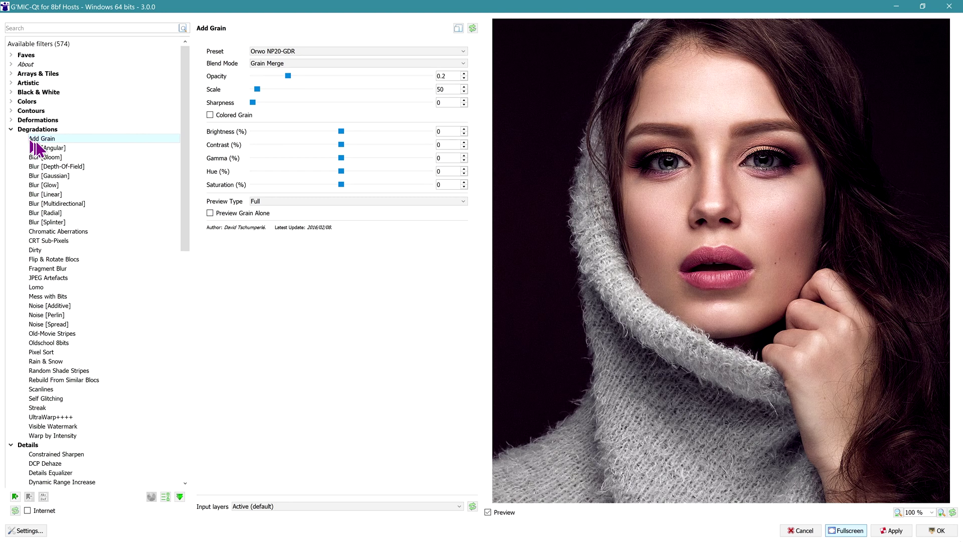
double_click(441, 76)
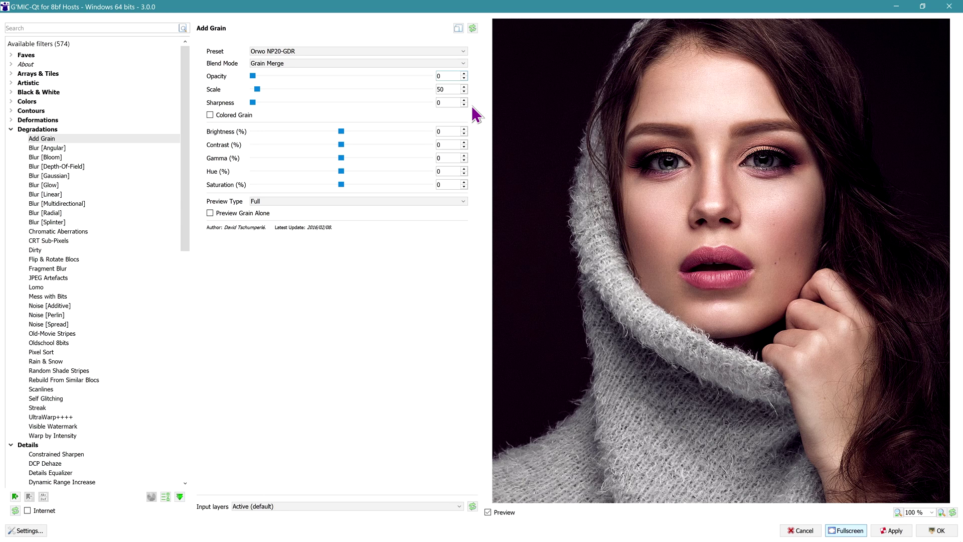
key("Tab")
key("Tab")
type("100")
key("Tab")
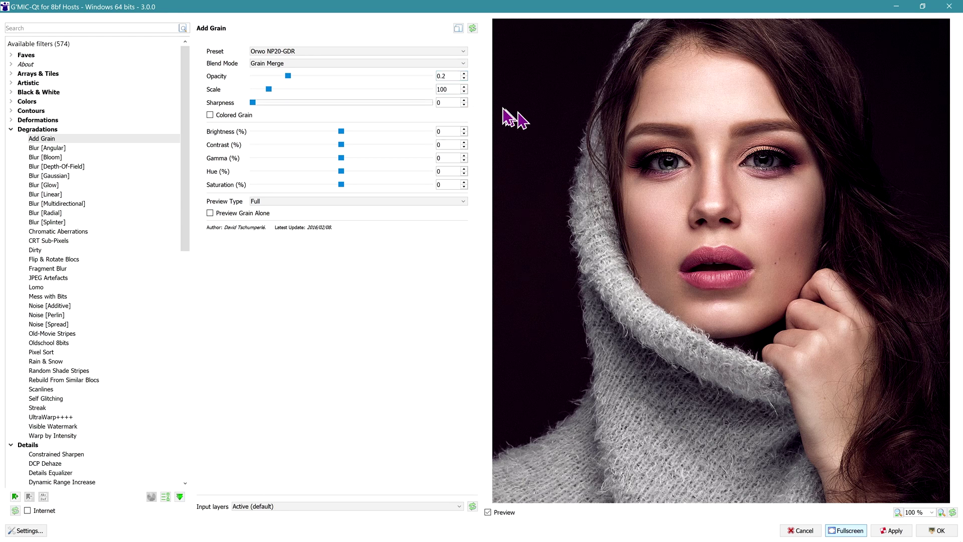
double_click(454, 76)
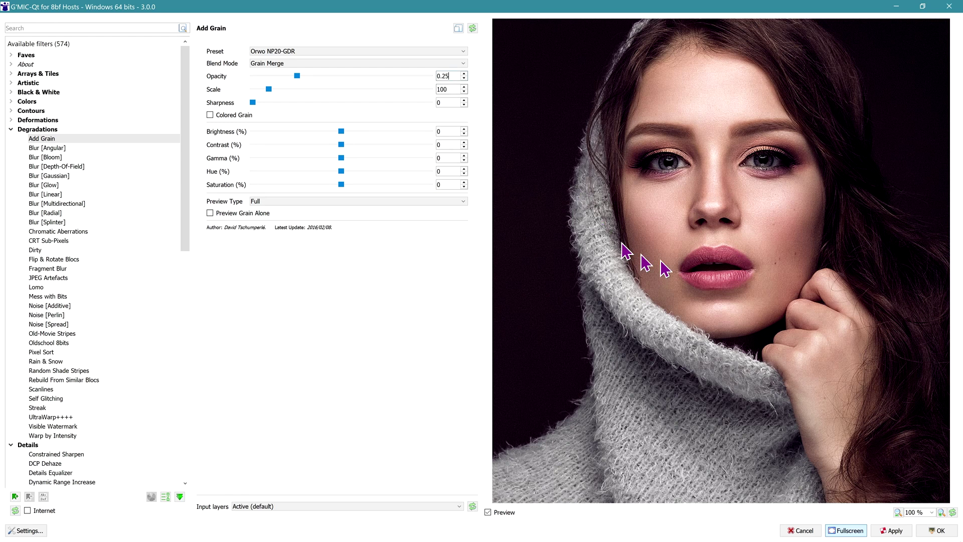
left_click(934, 529)
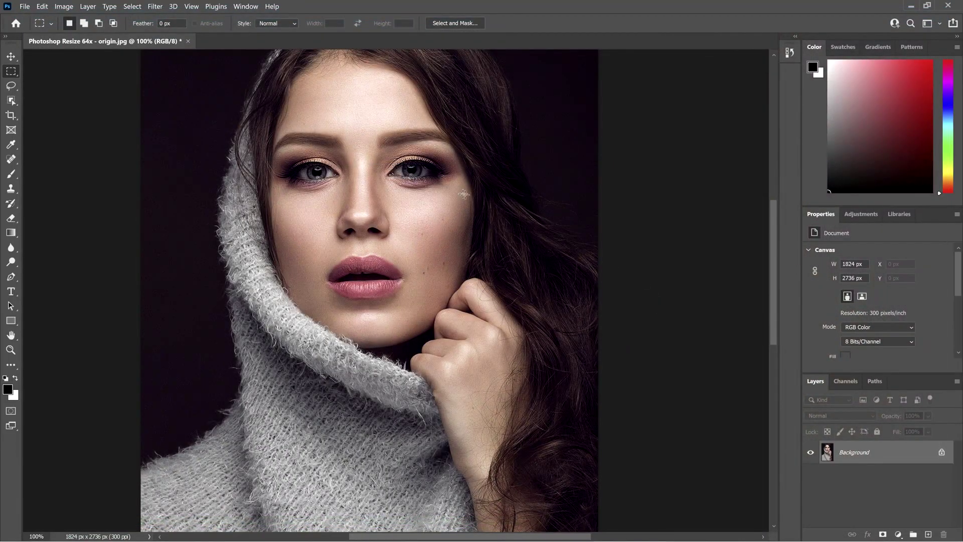
Step: Resize the image to 200% width, 3648 × 5472 px, using Preserve Details 2.0
left_click(65, 7)
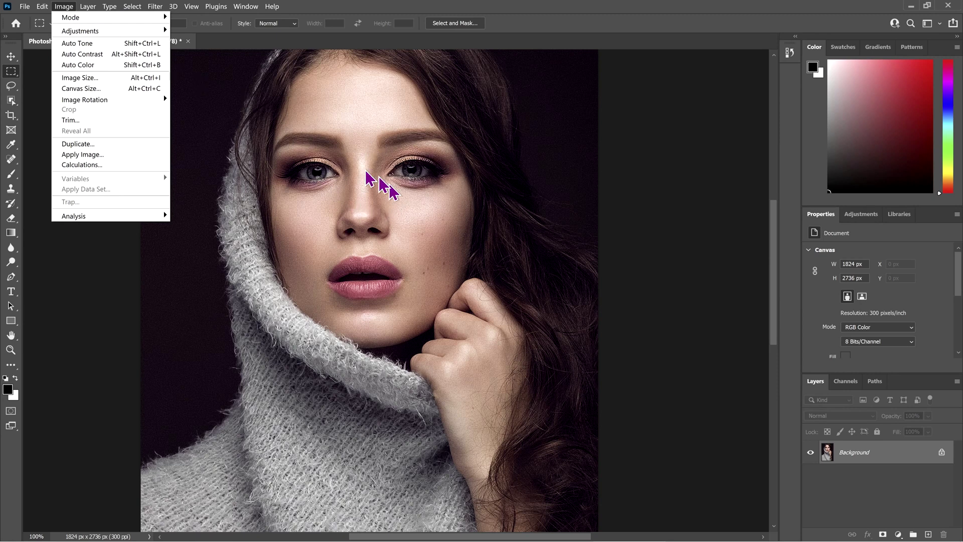
left_click(78, 78)
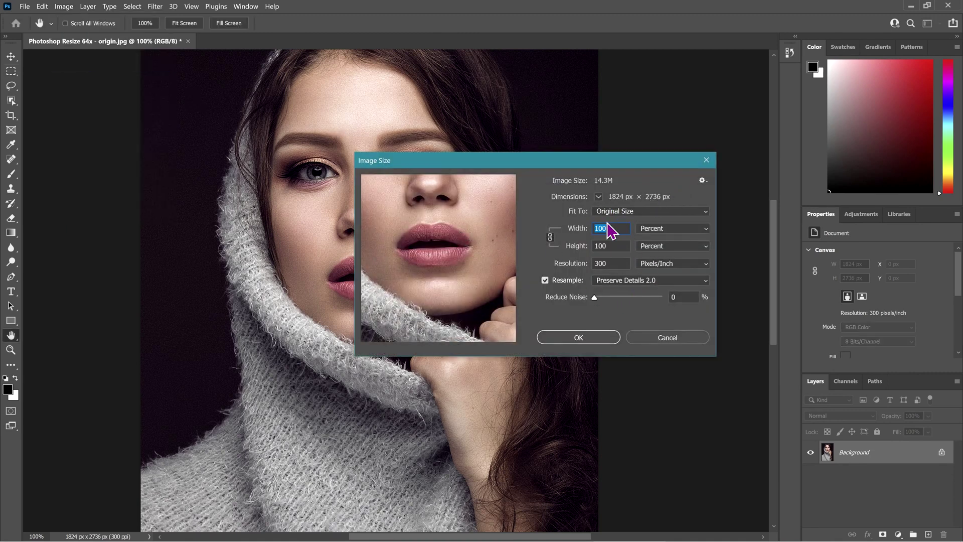
left_click(650, 280)
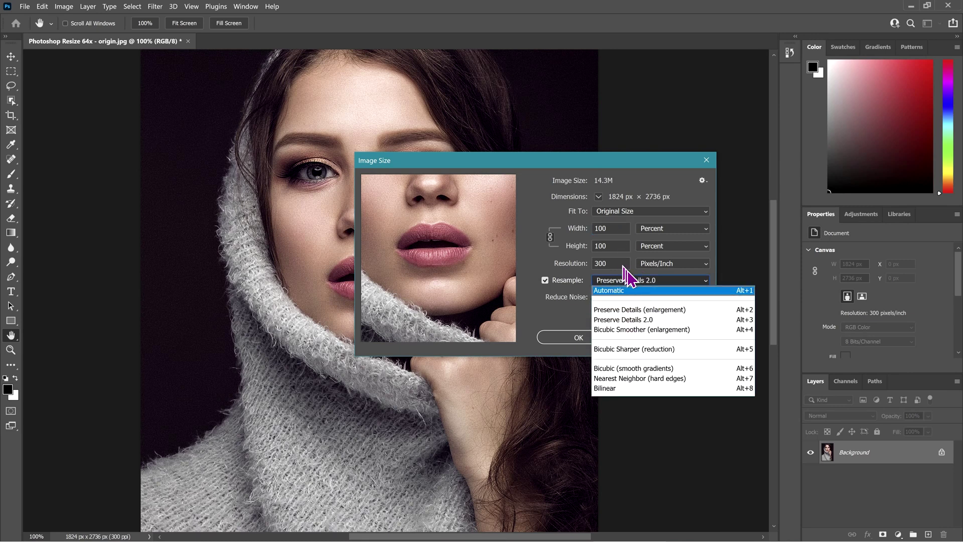
left_click(618, 233)
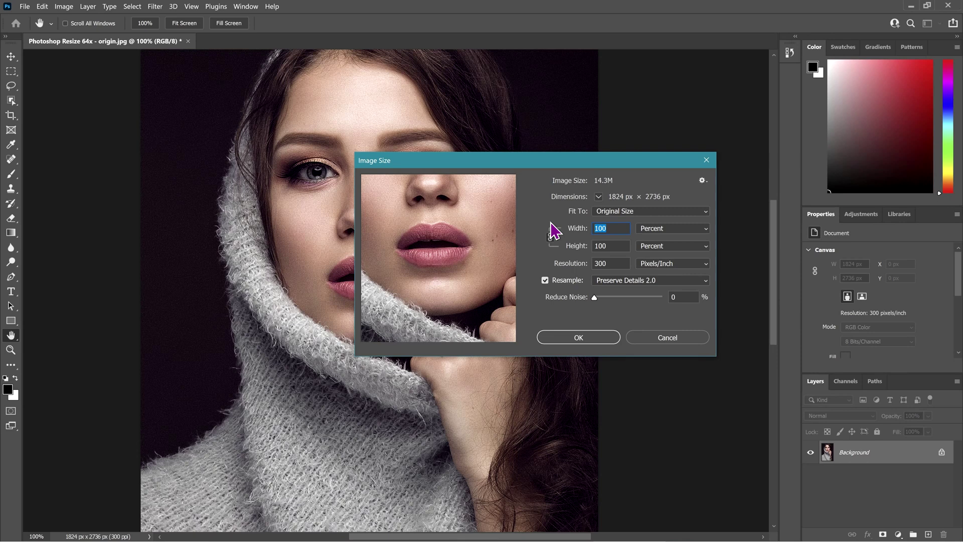
type("200")
key("Tab")
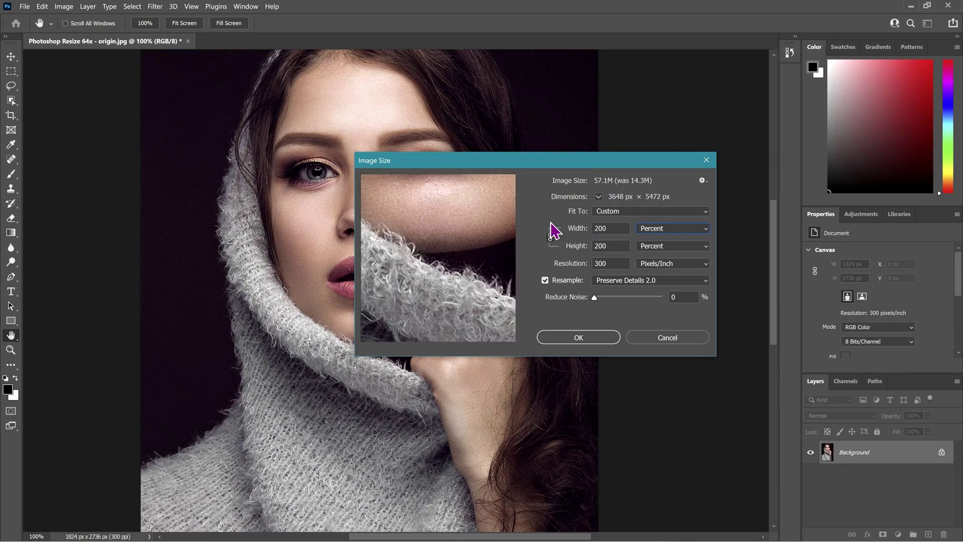
left_click_drag(486, 221, 536, 352)
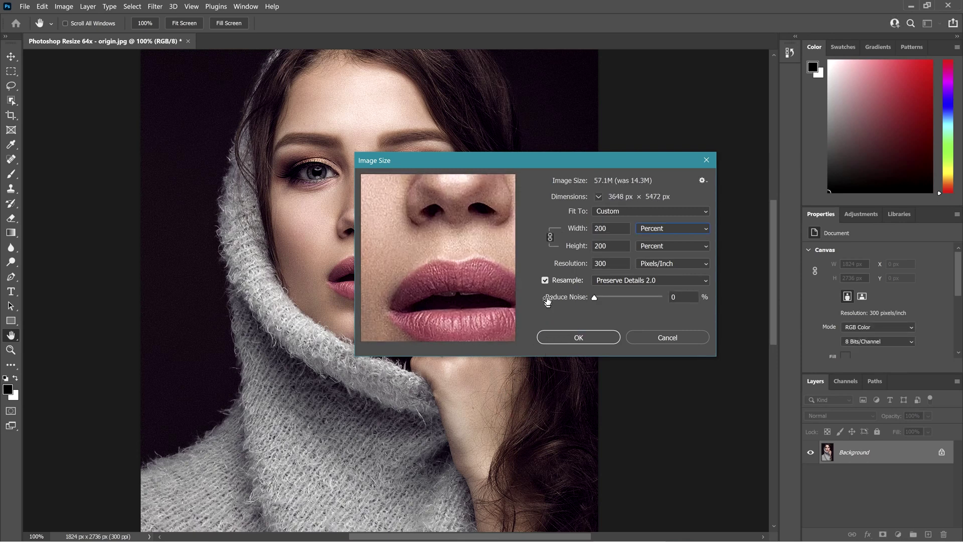
left_click(577, 339)
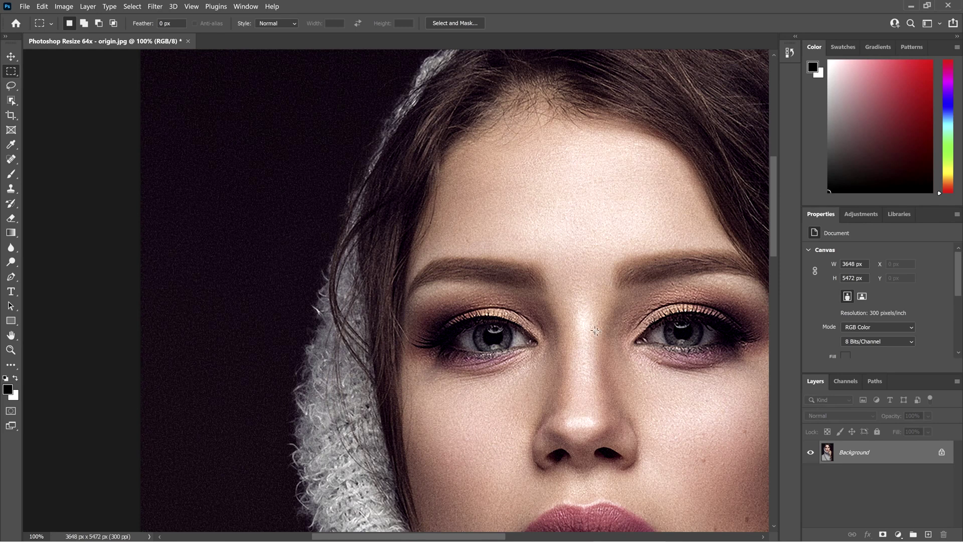
Step: Launch G'MIC-Qt on the 3648 × 5472 px portrait and expand the Repair filters
left_click_drag(597, 332, 445, 237)
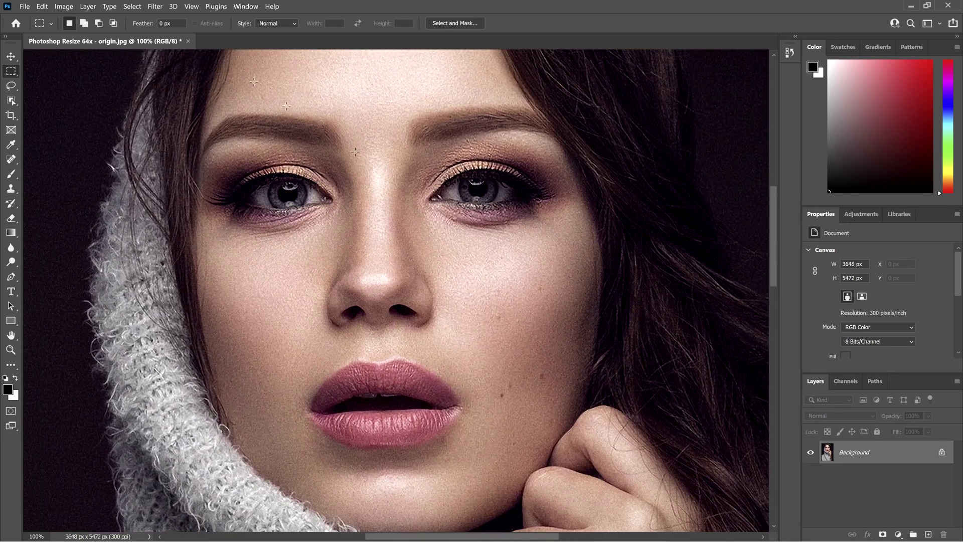
left_click(156, 6)
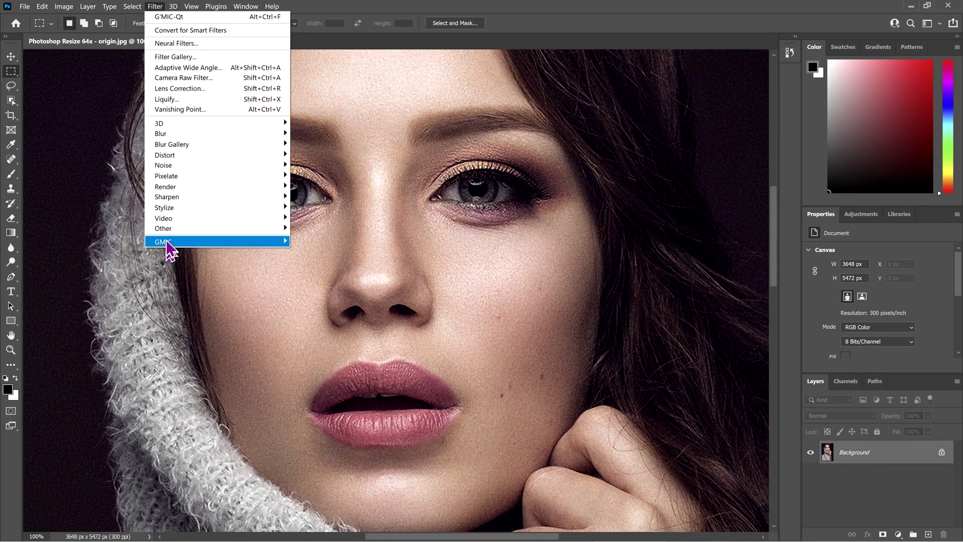
mouse_move(167, 246)
left_click(316, 241)
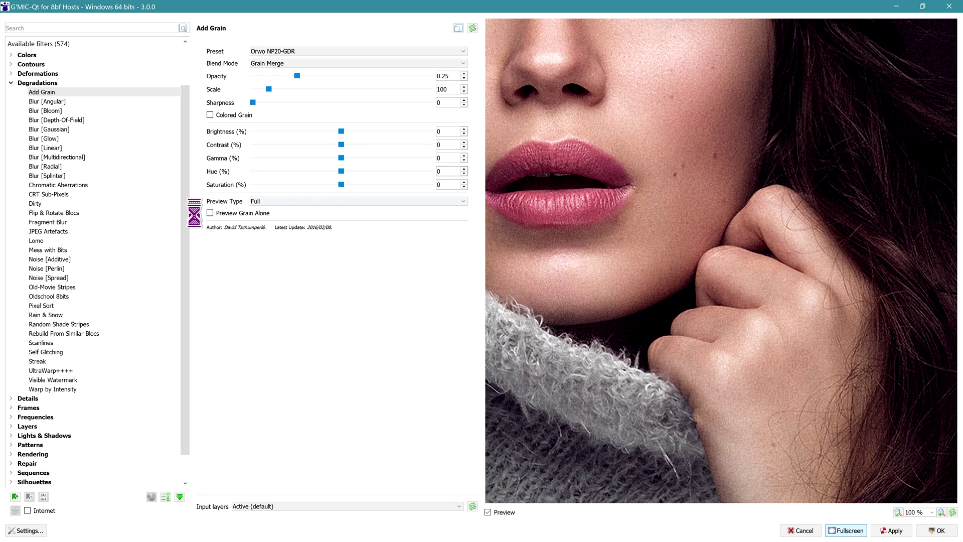
left_click_drag(185, 380, 185, 402)
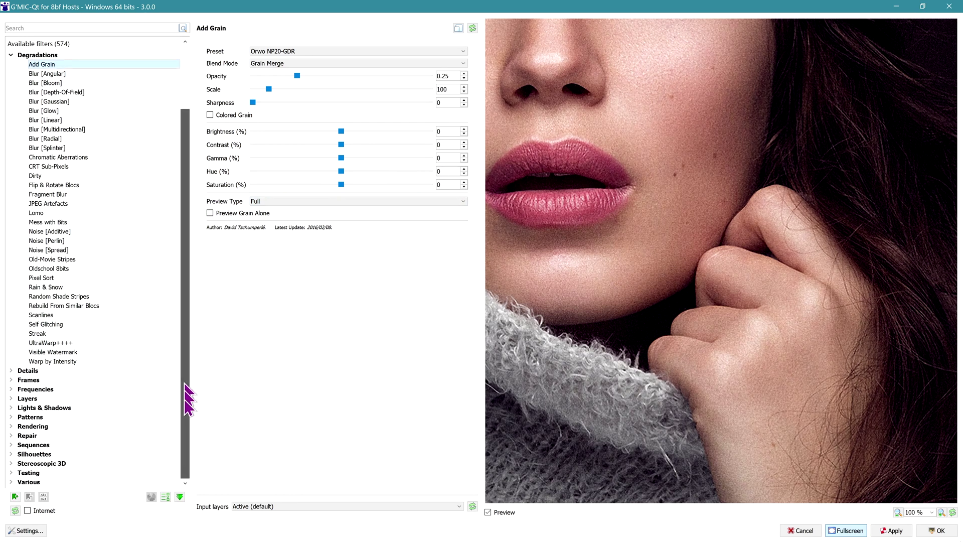
left_click(11, 436)
scroll(75, 442, "down", 18)
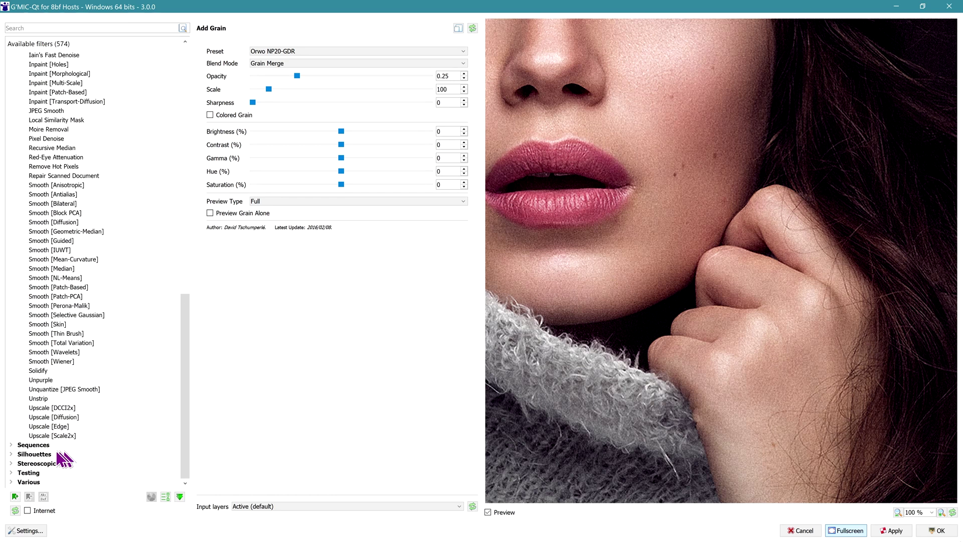
Step: Load the Upscale [DCCI2x] filter with Threshold 1.15 and Exponent 5, and return the filter list to the top
left_click(54, 408)
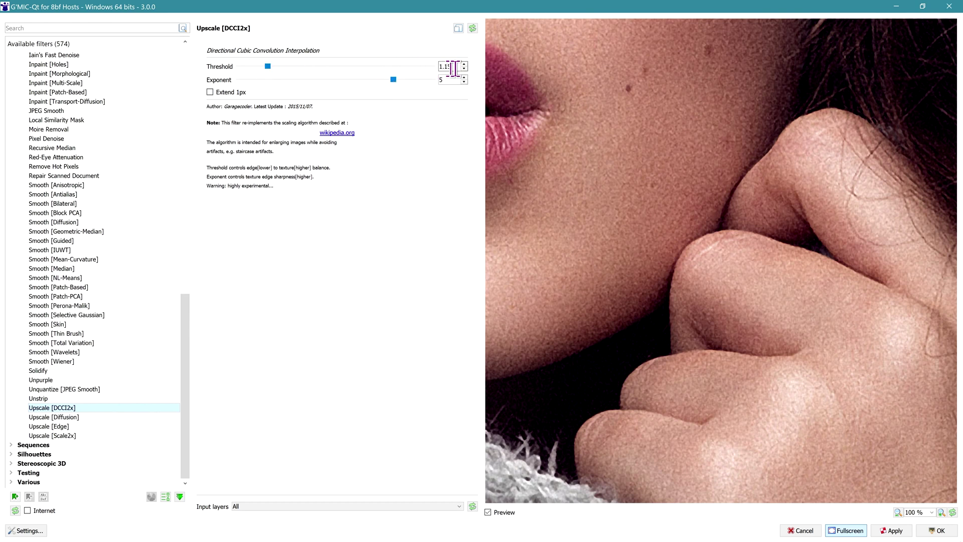
left_click(495, 101)
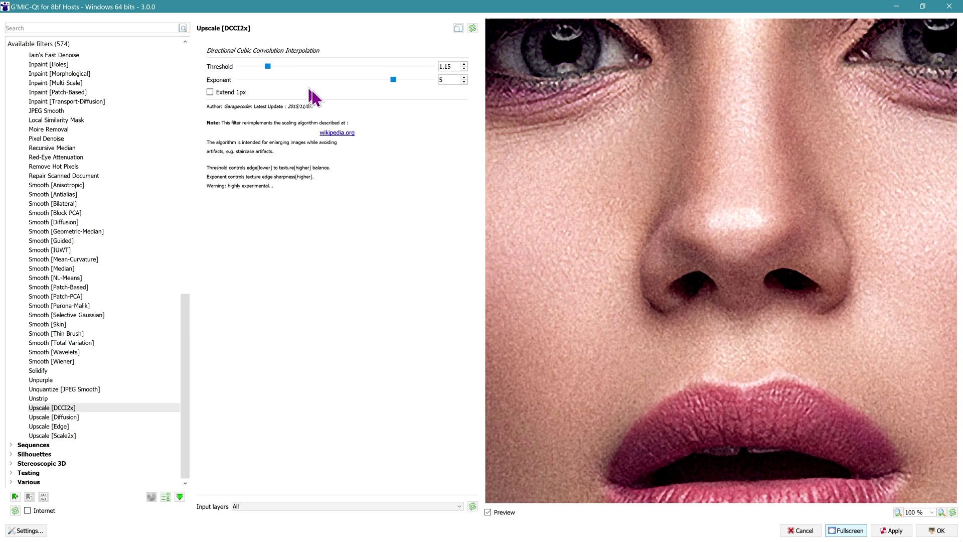
scroll(28, 133, "up", 10)
scroll(85, 183, "up", 11)
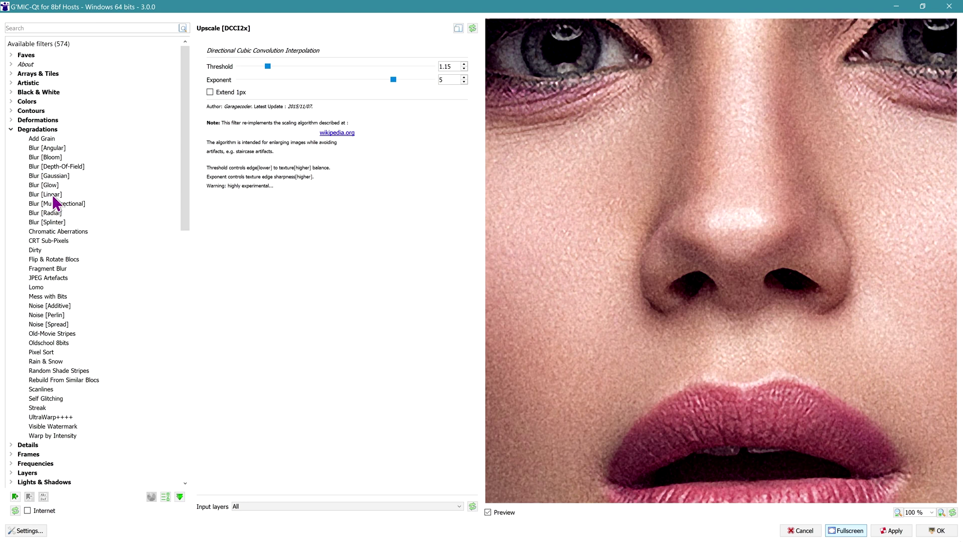
Step: Apply Add Grain to the portrait with Opacity 0.17 and Scale 200
left_click(41, 138)
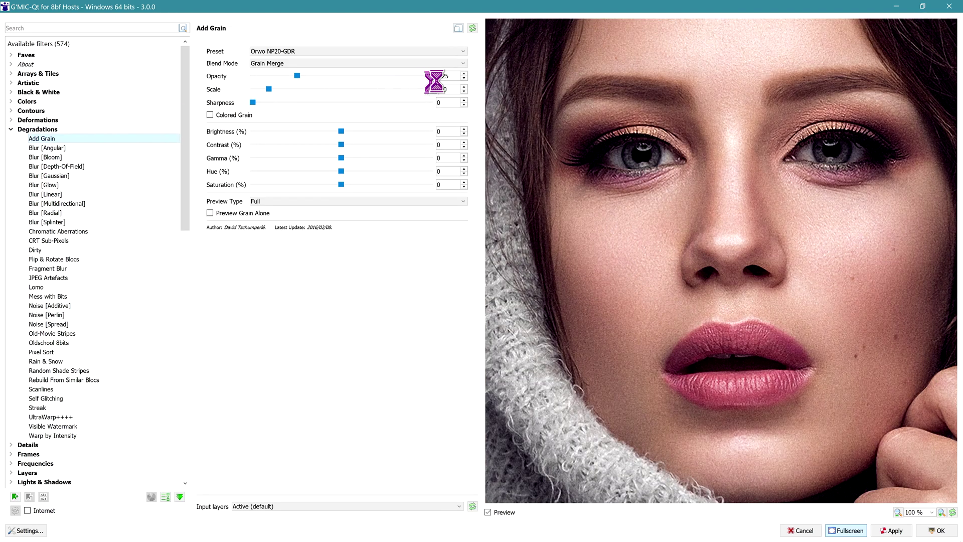
double_click(443, 76)
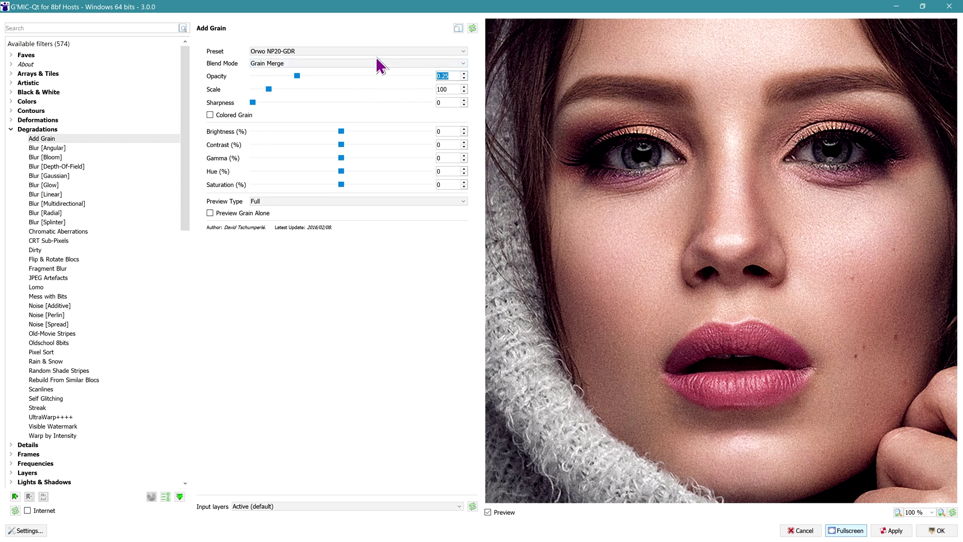
type("0.15")
key("Tab")
type("2")
key("Tab")
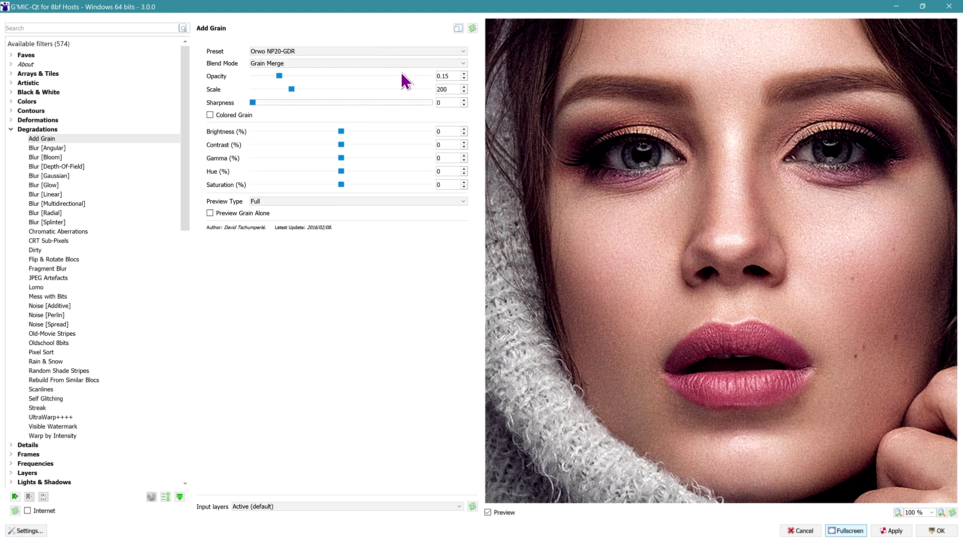
left_click_drag(449, 75, 418, 85)
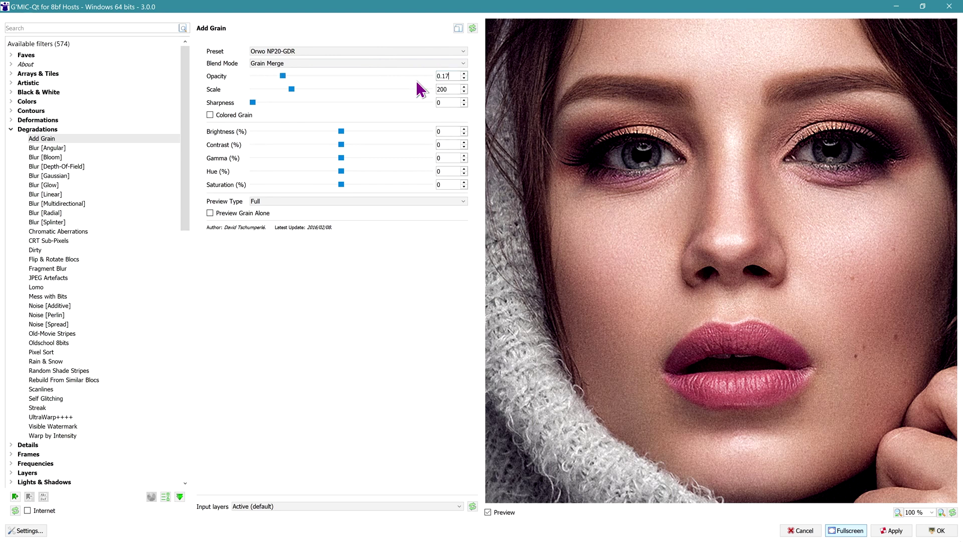
key("Tab")
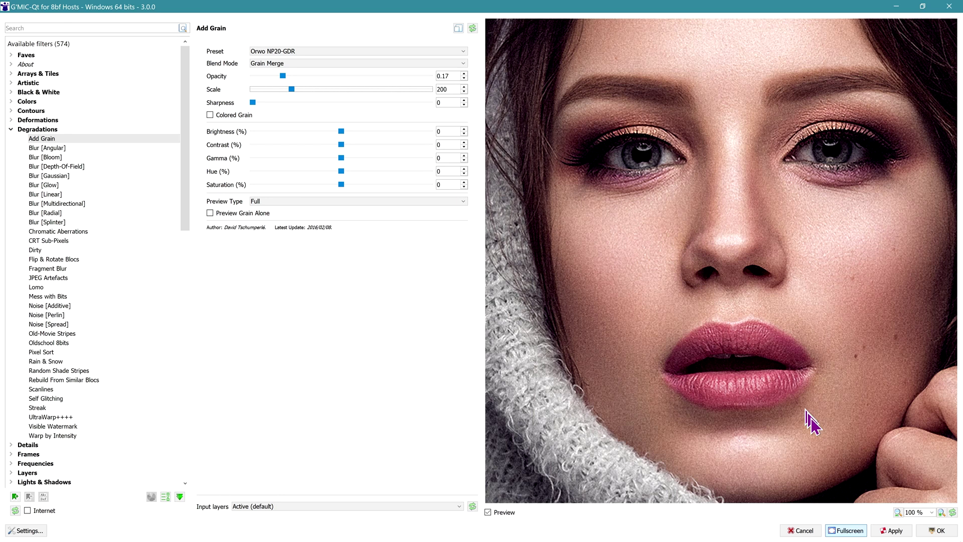
left_click(938, 532)
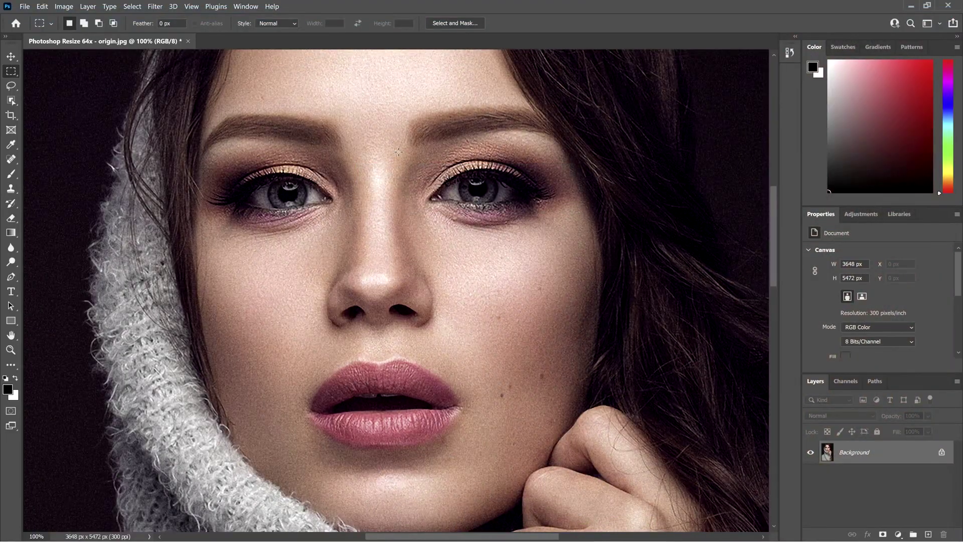
Step: Resize the image to 200% width (7296 × 10944 px) with Preserve Details 2.0, checking the eye in preview
left_click(63, 7)
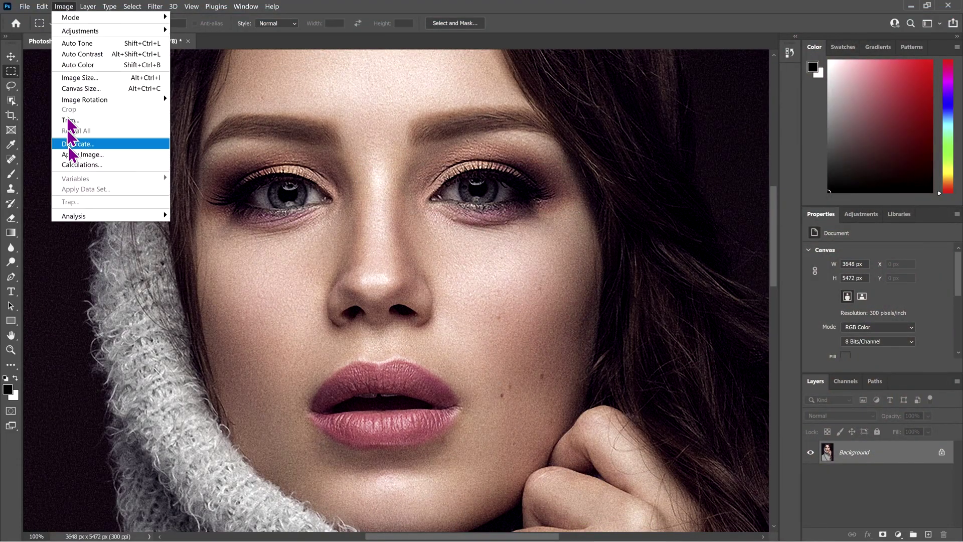
left_click(86, 79)
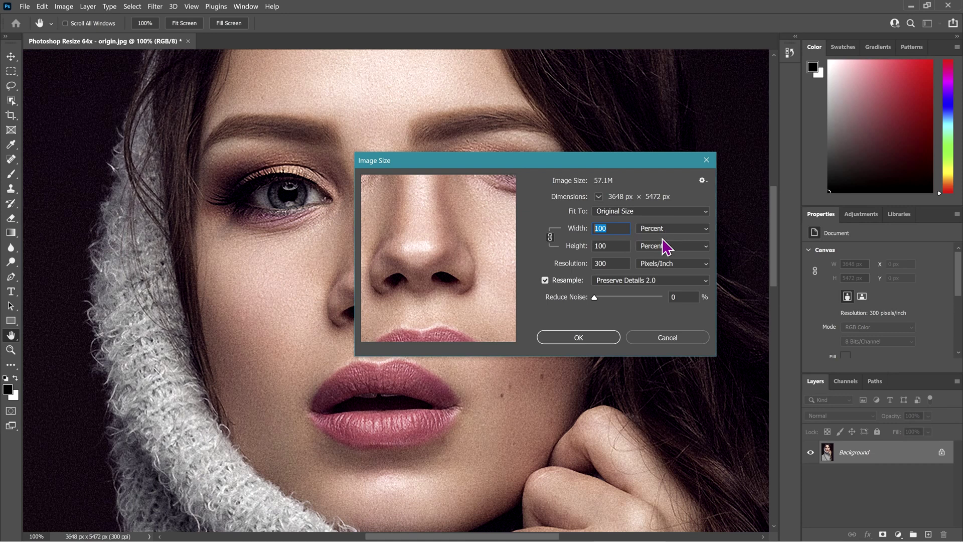
type("200")
key("Tab")
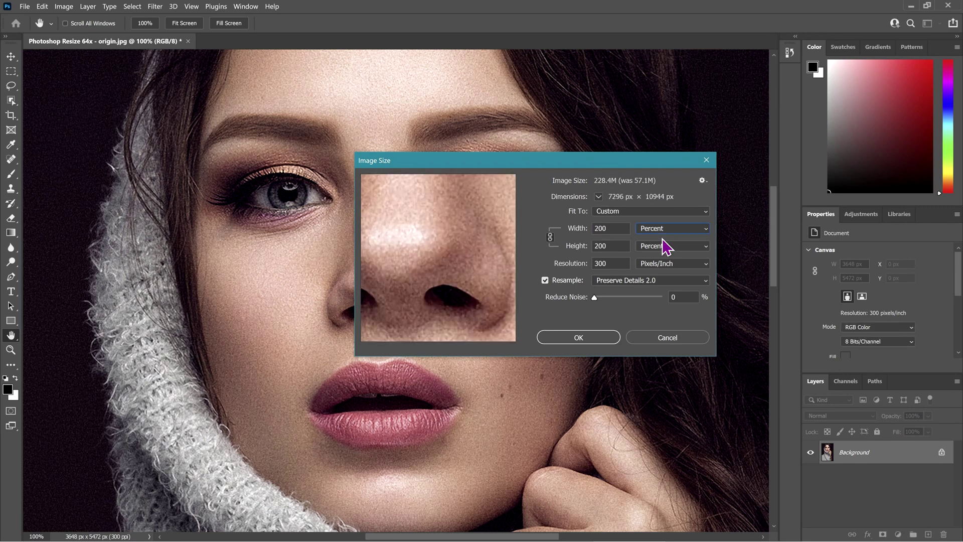
left_click_drag(460, 204, 497, 261)
left_click_drag(397, 216, 480, 247)
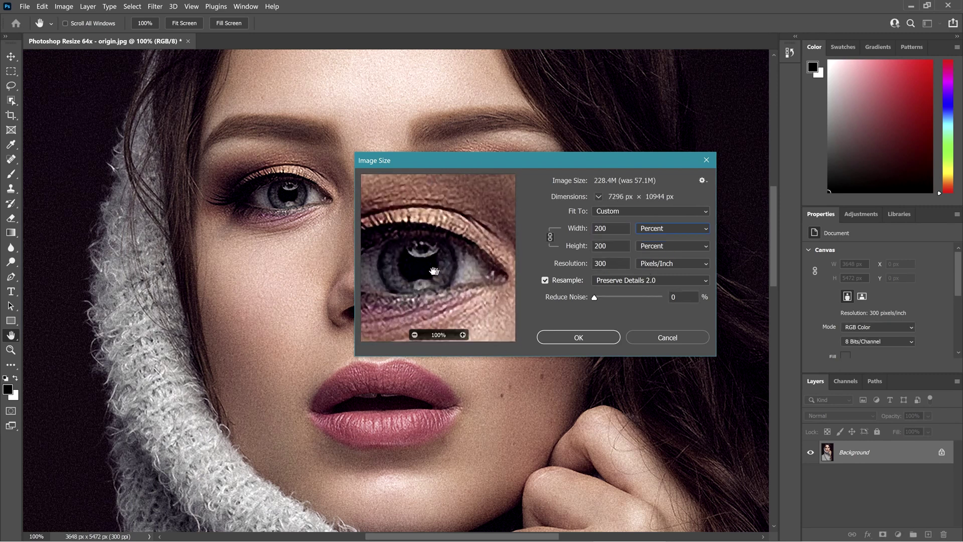
left_click_drag(433, 270, 495, 197)
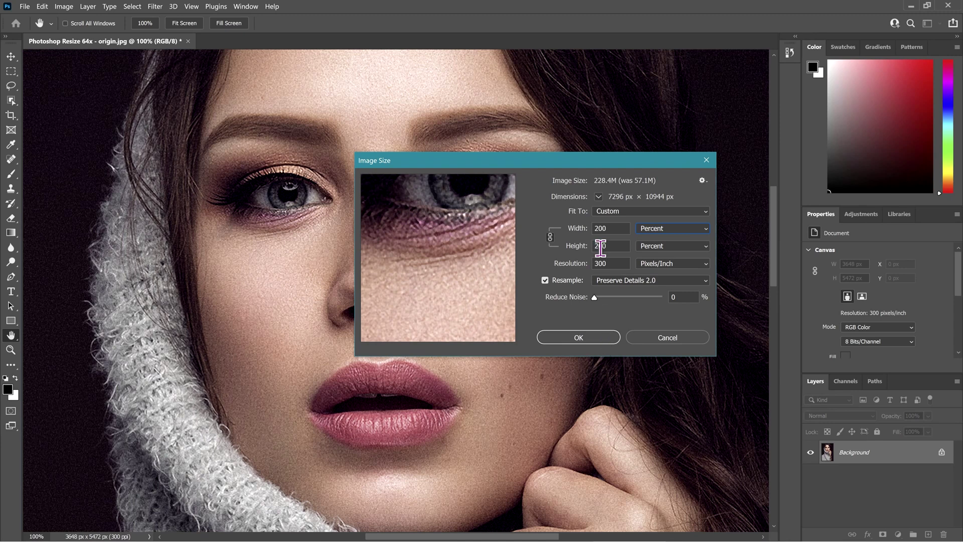
left_click(594, 346)
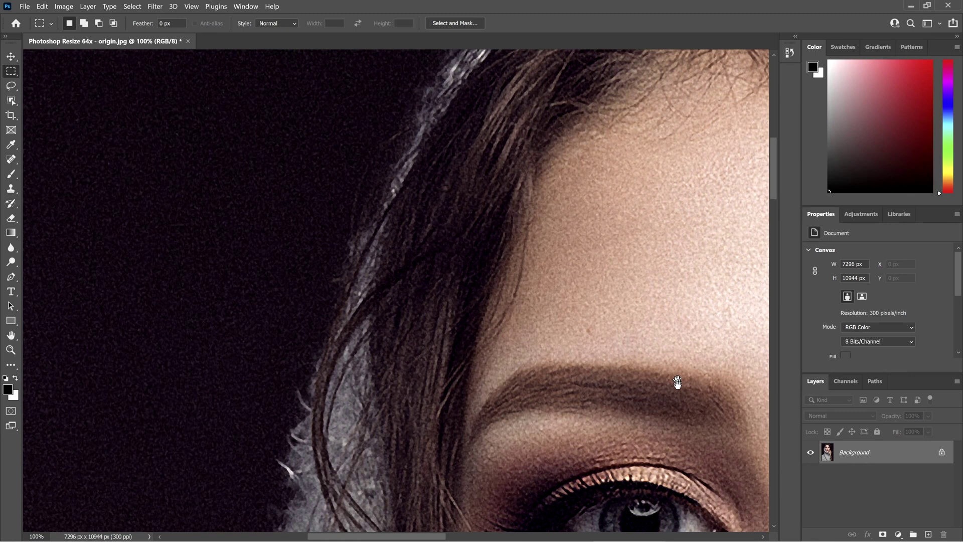
Step: Inspect the nose and lips of the enlarged portrait, then show the Filter > G'MIC submenu
left_click_drag(678, 385, 309, 92)
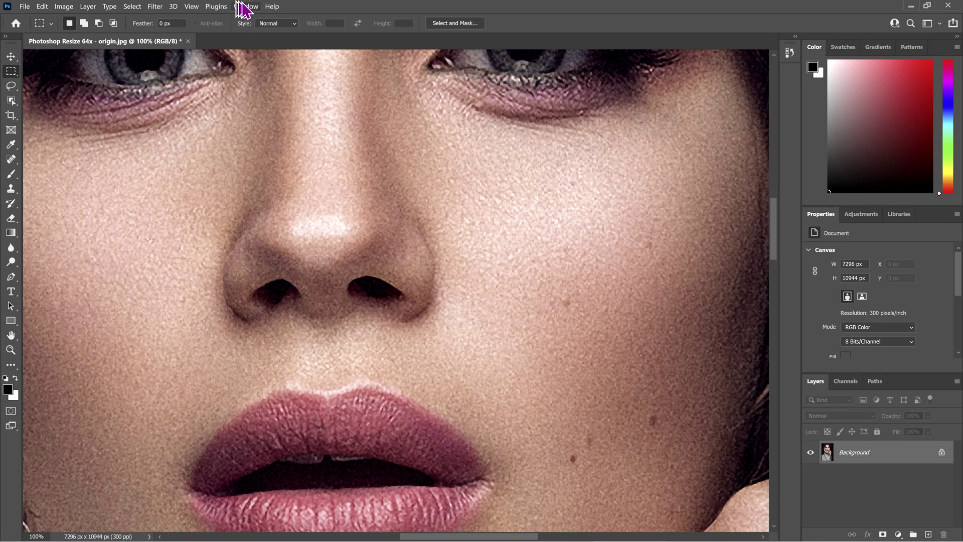
scroll(301, 96, "up", 5)
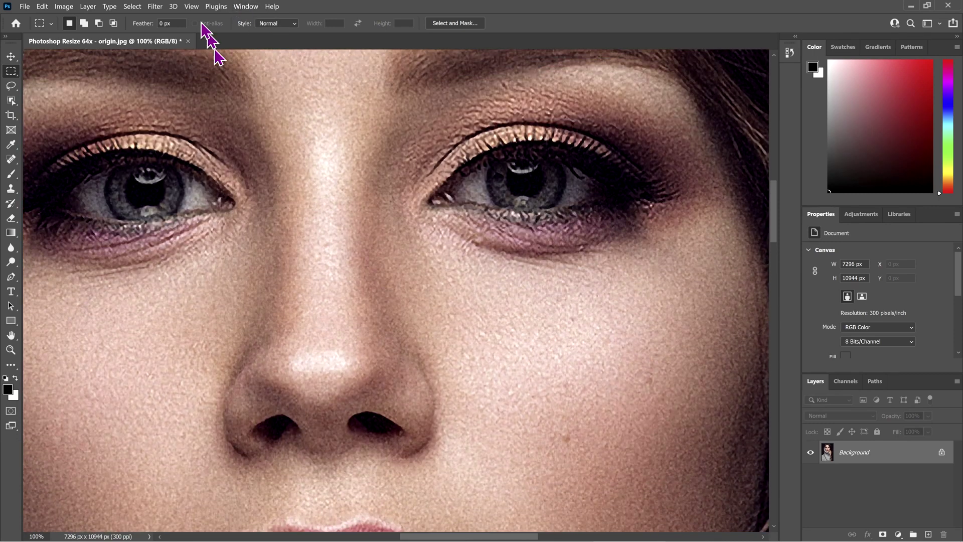
left_click(155, 6)
mouse_move(190, 242)
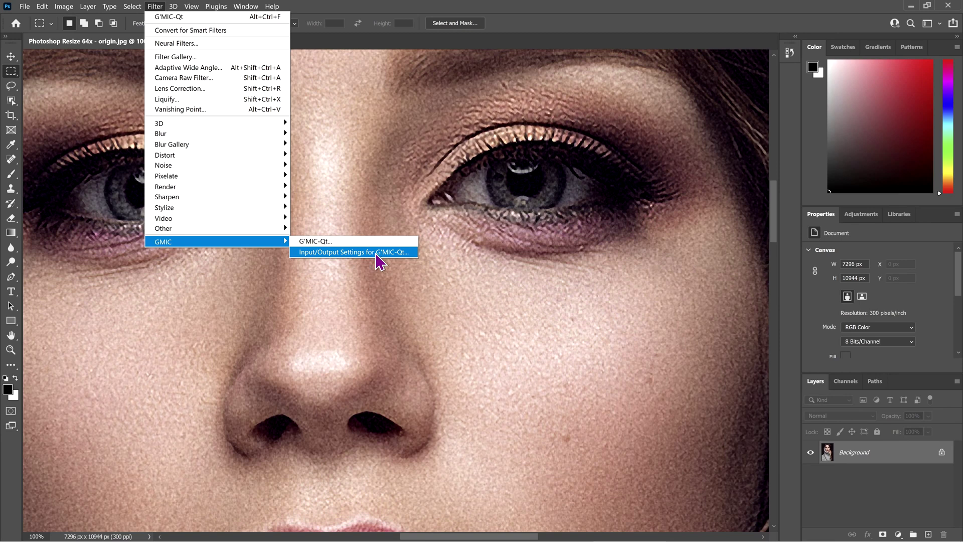
Step: Close the Filter menu without choosing a command, leaving the eyes and nose in view
left_click(442, 252)
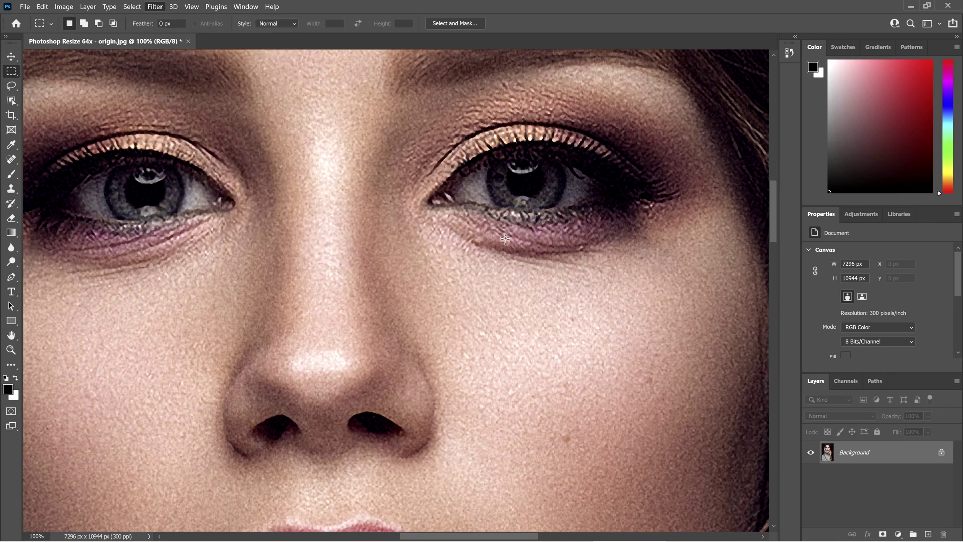
scroll(506, 244, "up", 1)
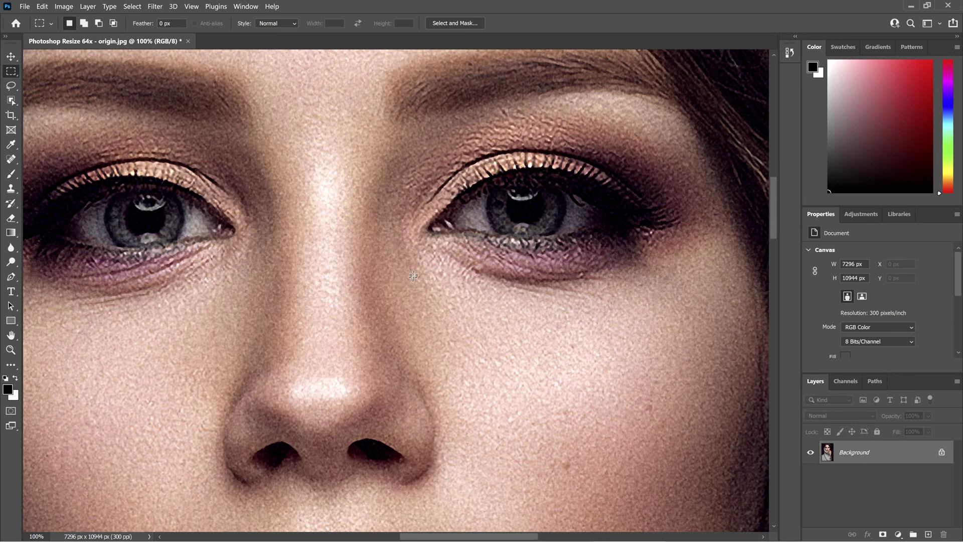